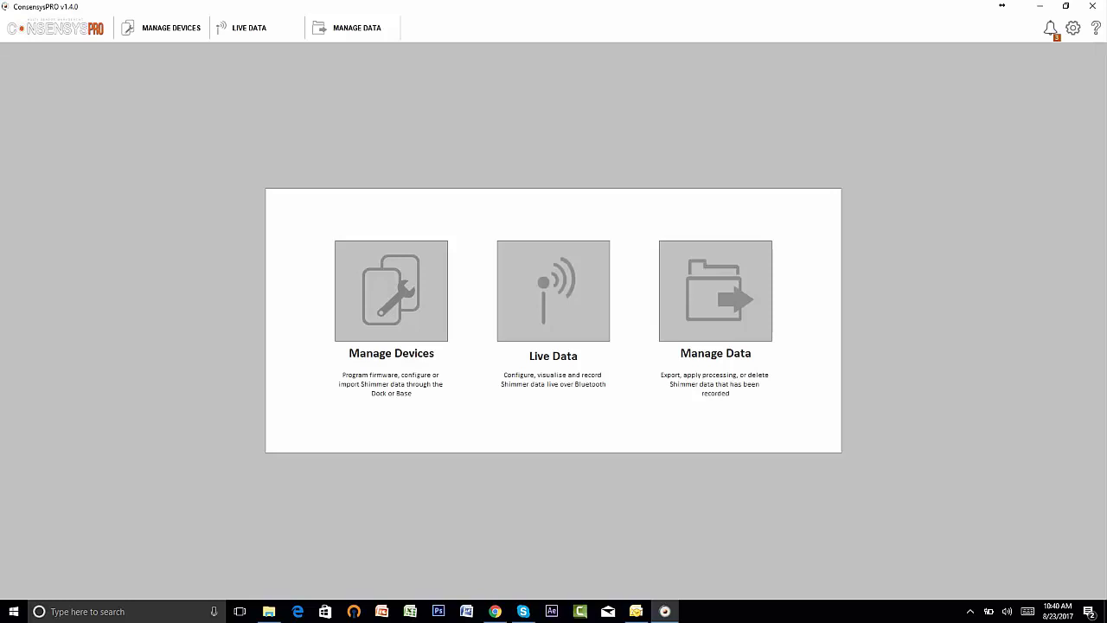
Flash LogAndStream_Shimmer3_v0.9.0 firmware onto the docked Shimmers 76FF and 7C0D
left_click(391, 290)
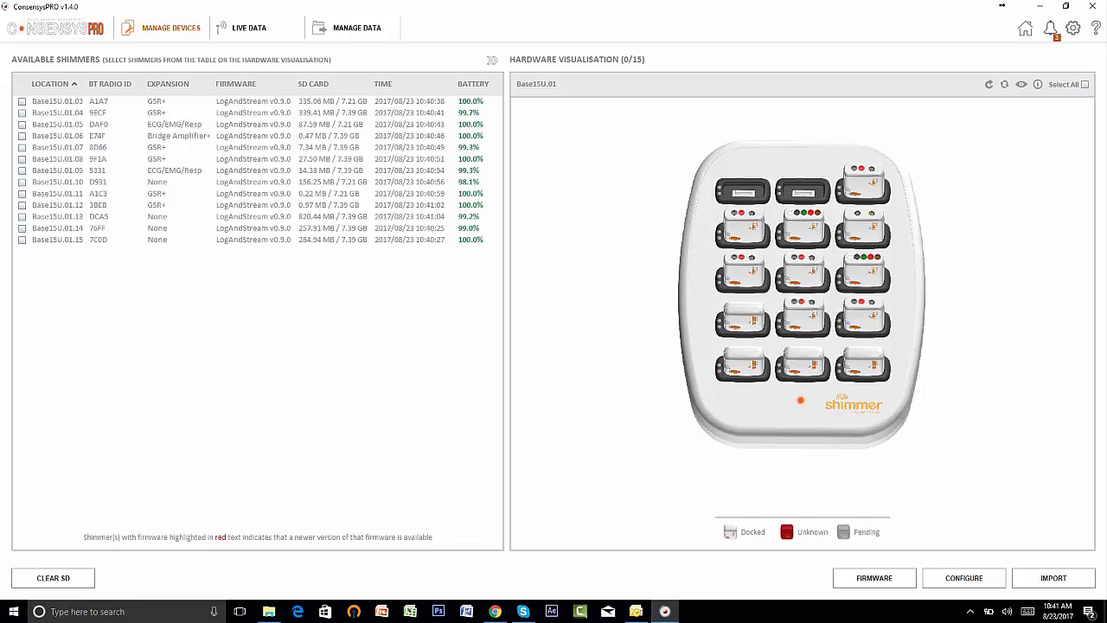
left_click(803, 364)
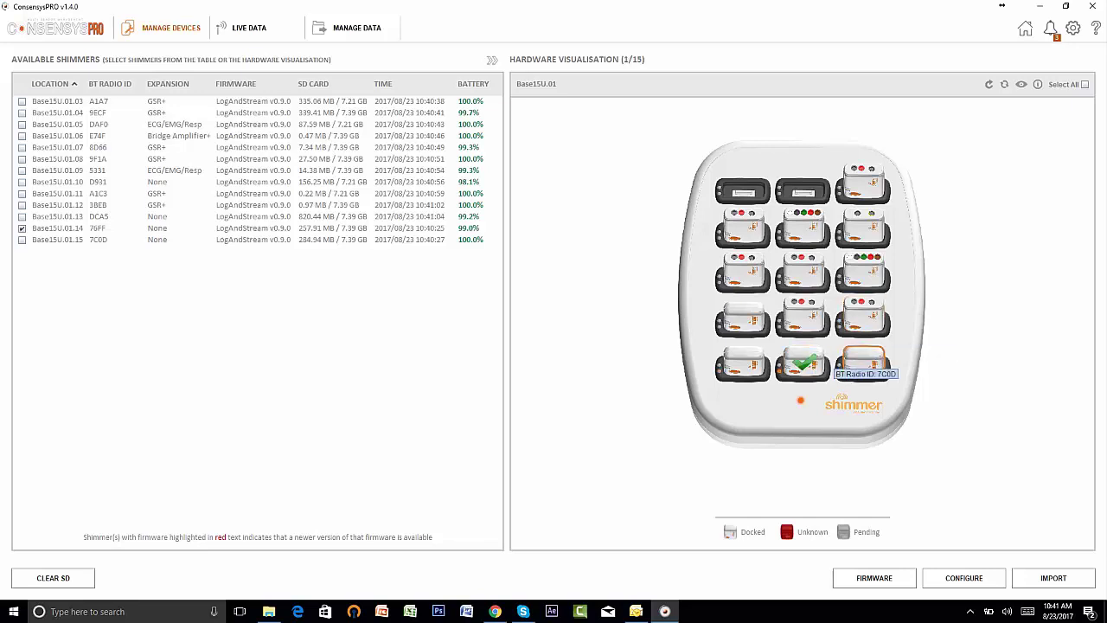
left_click(863, 362)
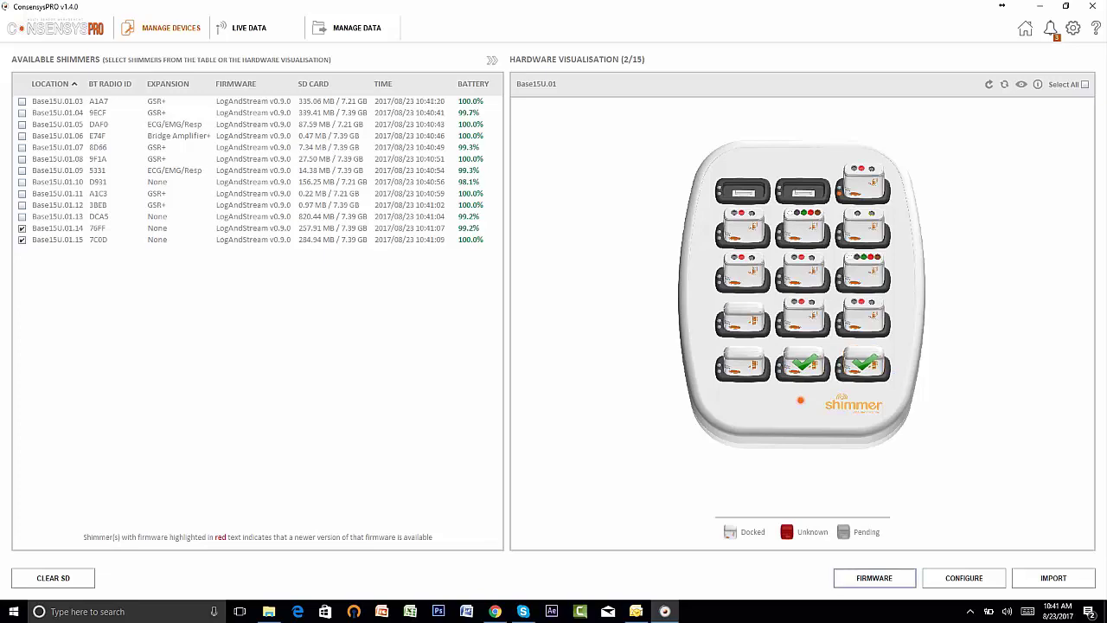
left_click(873, 577)
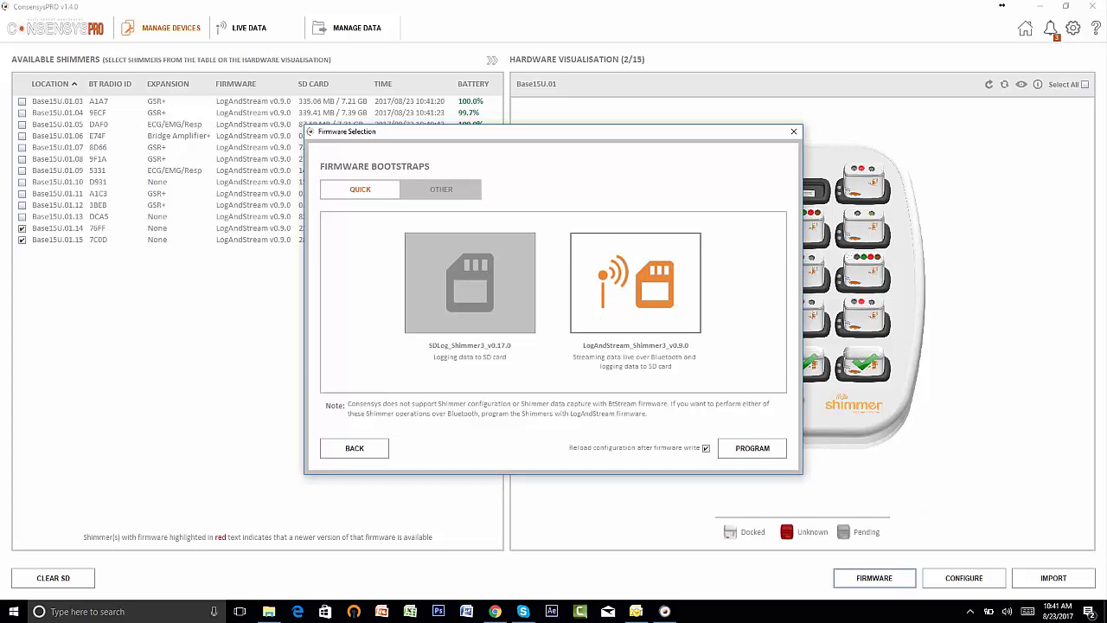
left_click(634, 283)
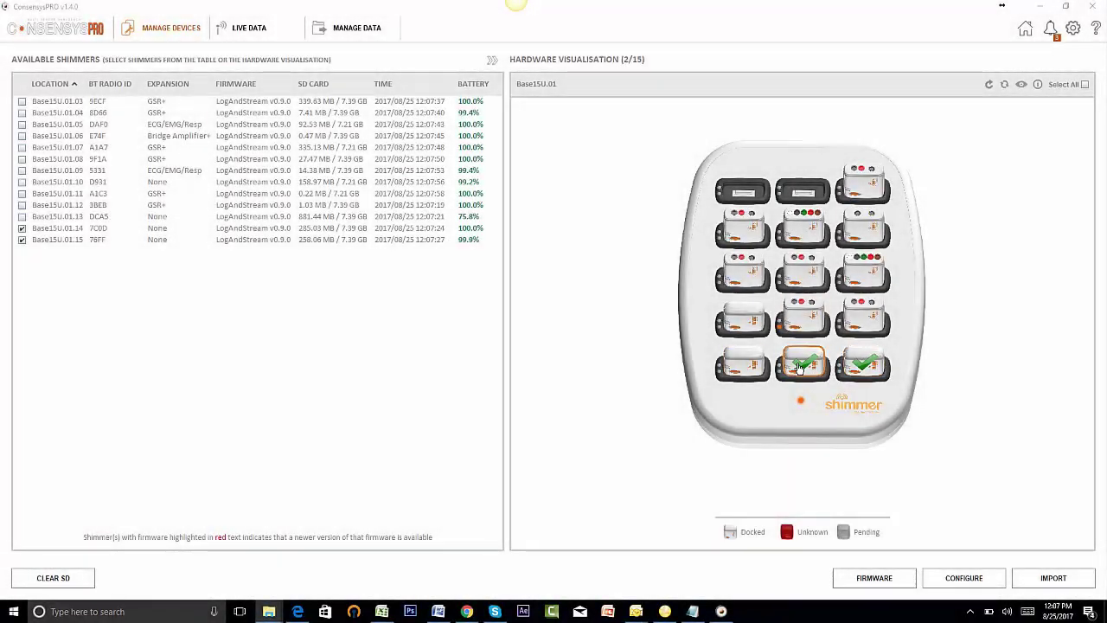
Open the configuration for both Shimmers and rename the trial to 'Video'
left_click(962, 580)
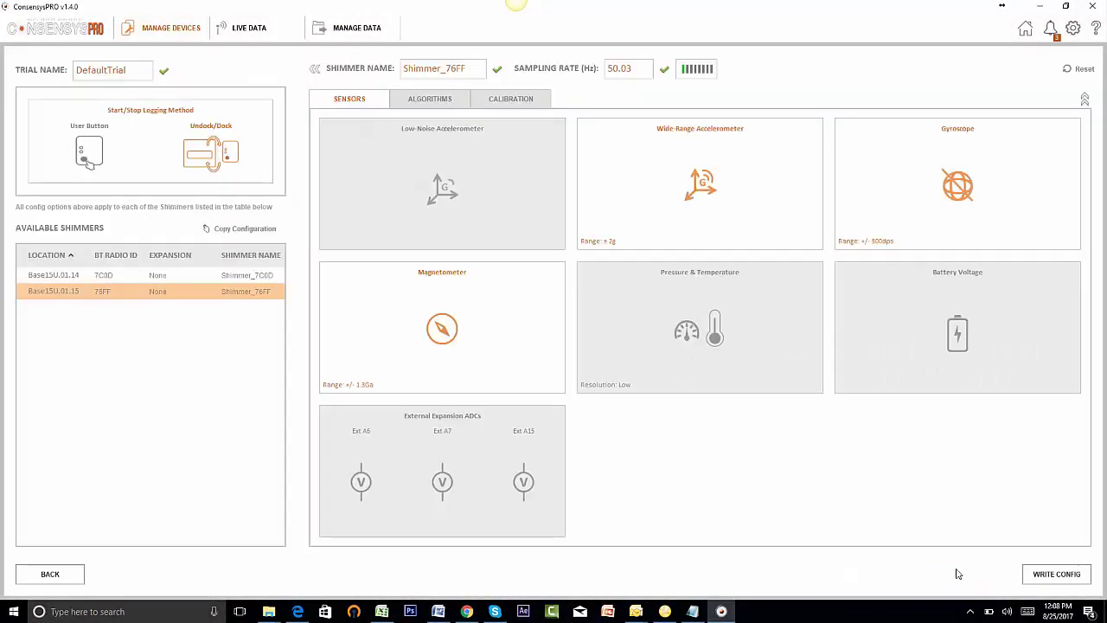
left_click_drag(140, 70, 32, 75)
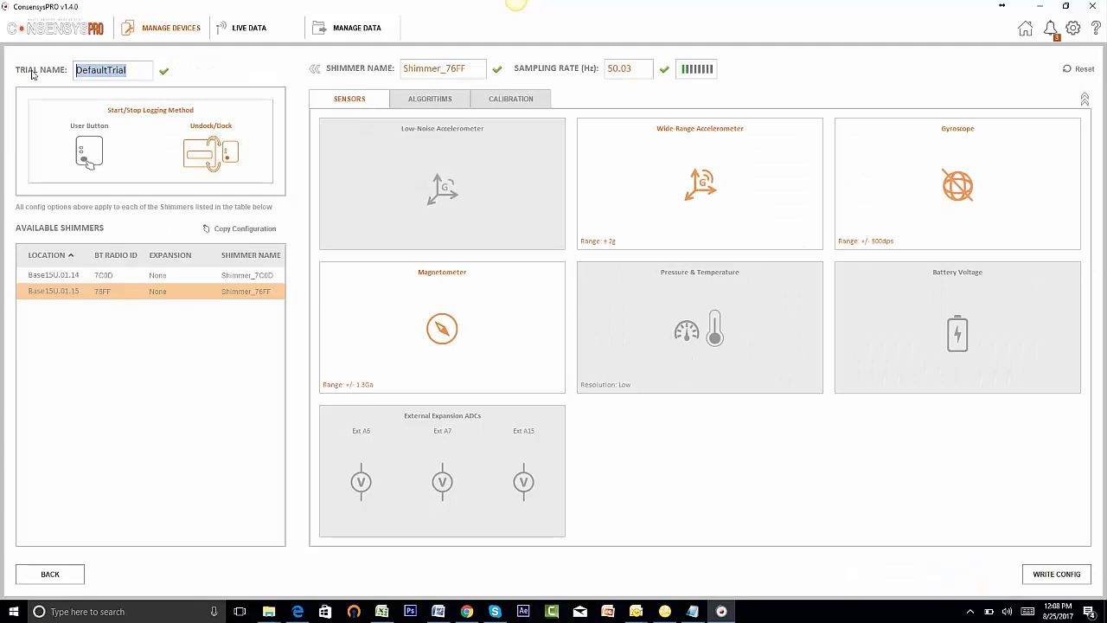
type("Video")
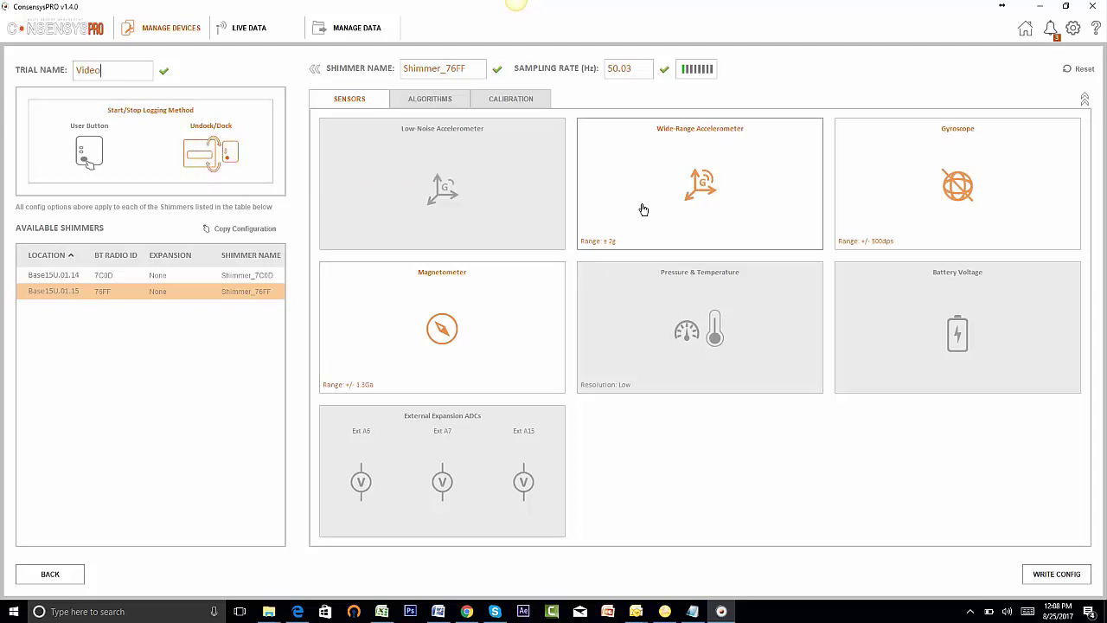
Leave the Low-Noise Accelerometer off and review the Wide-Range Accelerometer range options
left_click(451, 172)
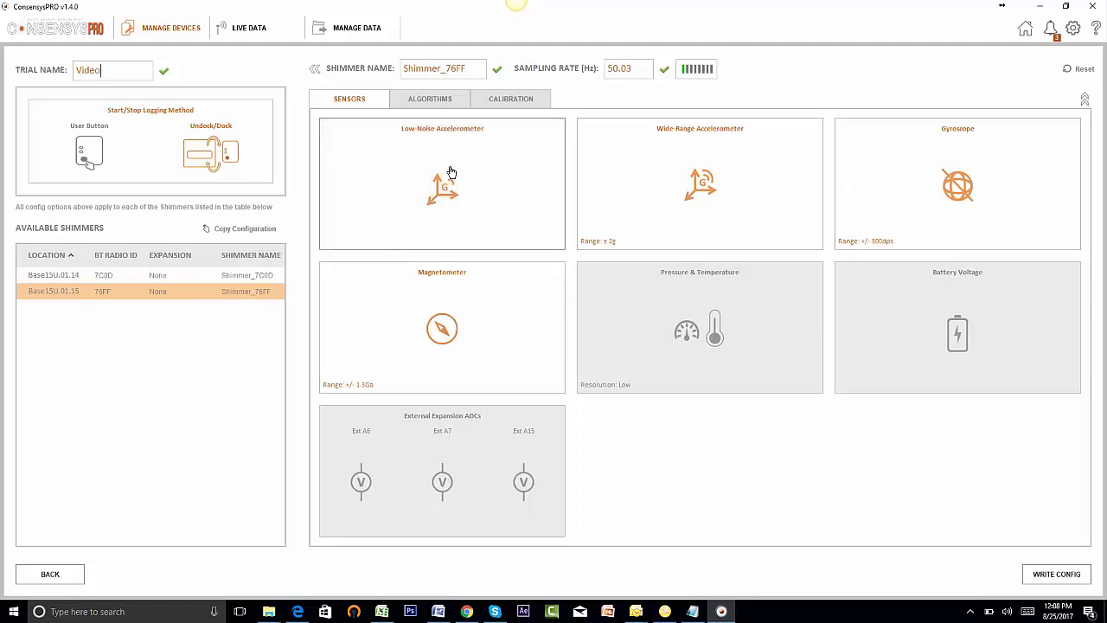
left_click(451, 172)
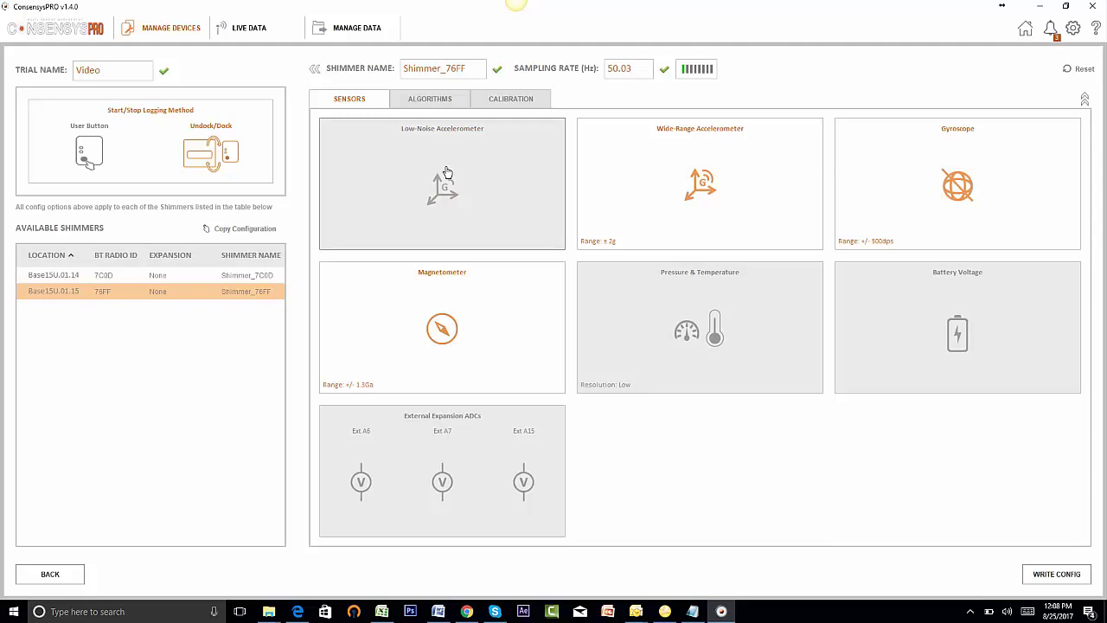
left_click(458, 180)
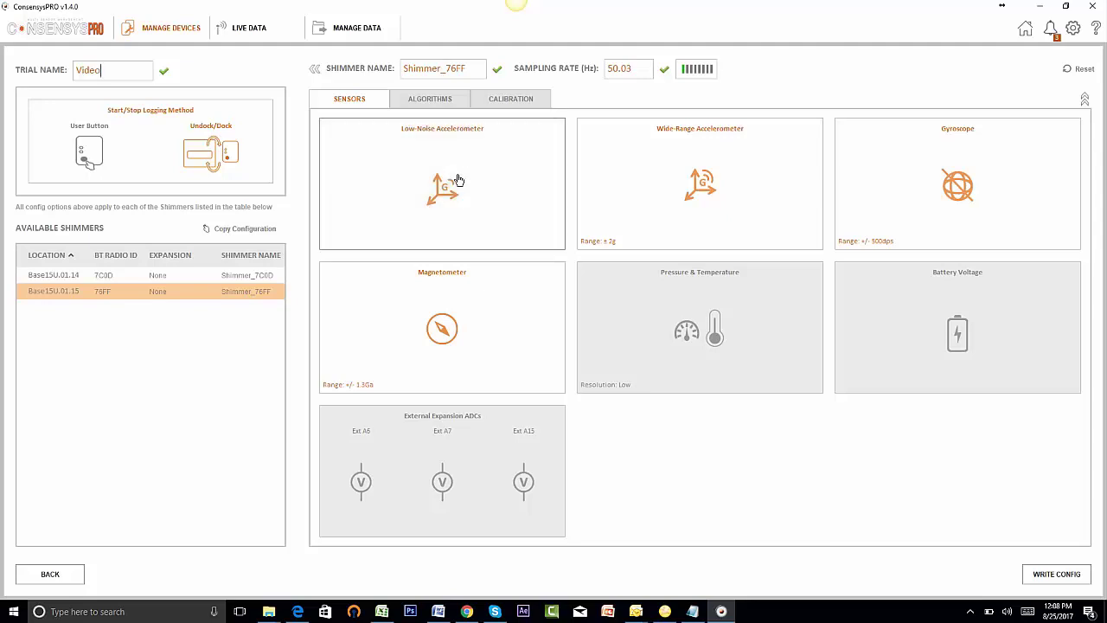
left_click(458, 180)
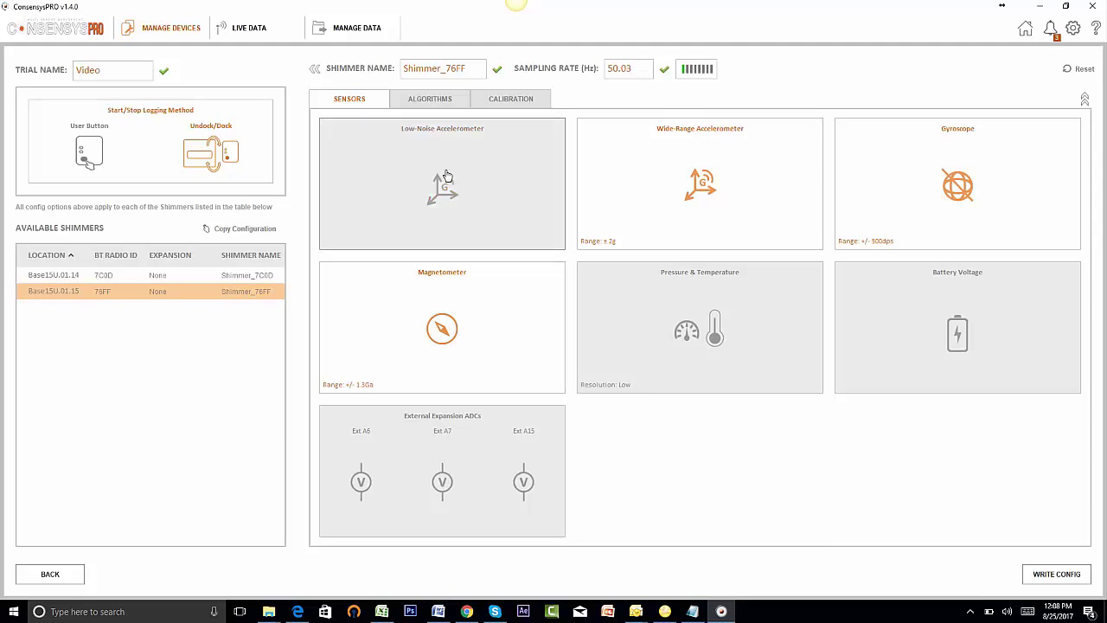
left_click(609, 246)
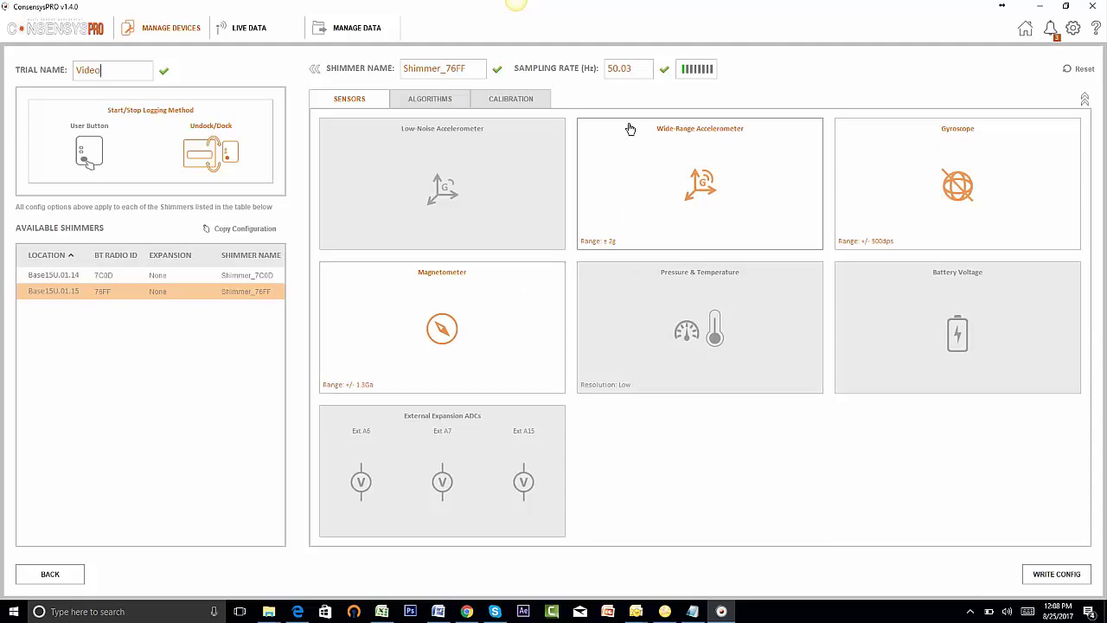
Set Shimmer_76FF's sampling rate to 100, giving 100.21 Hz
left_click(233, 277)
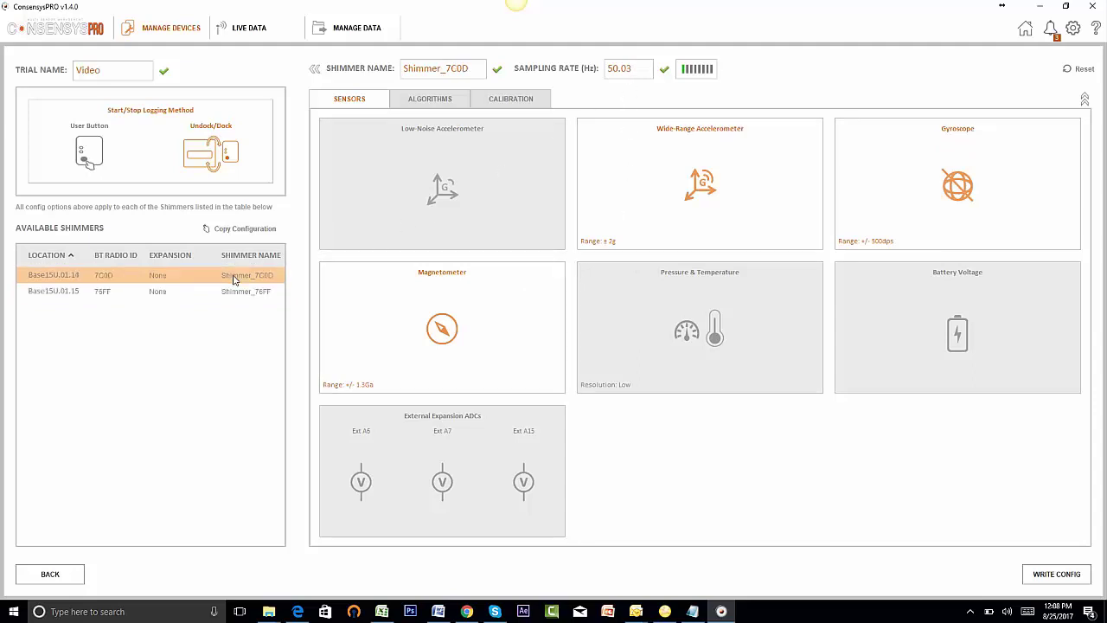
left_click(236, 294)
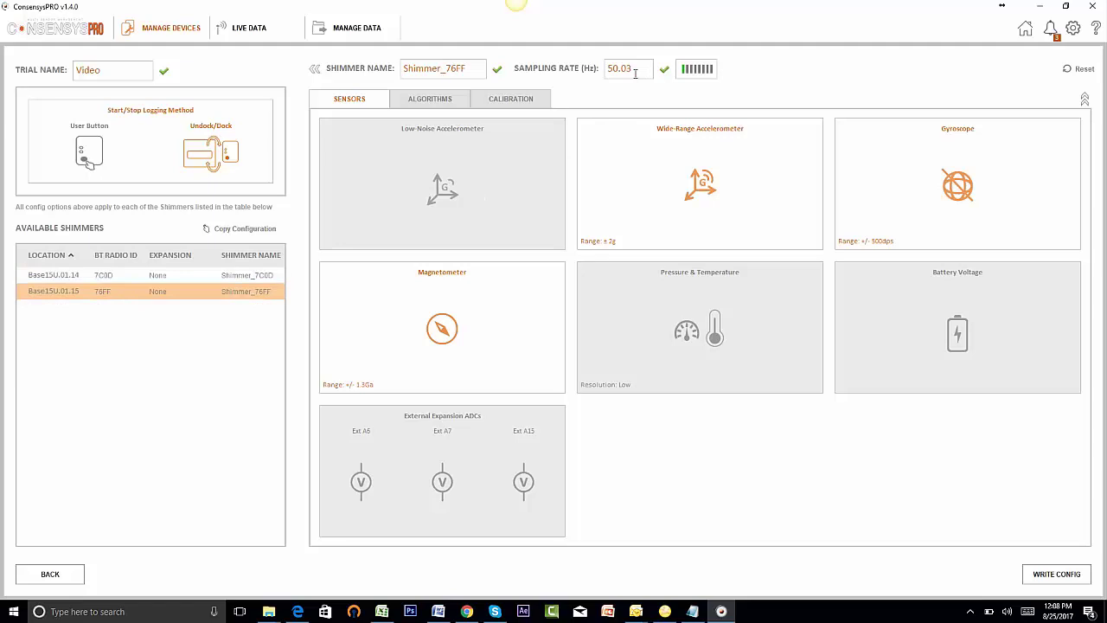
left_click(228, 279)
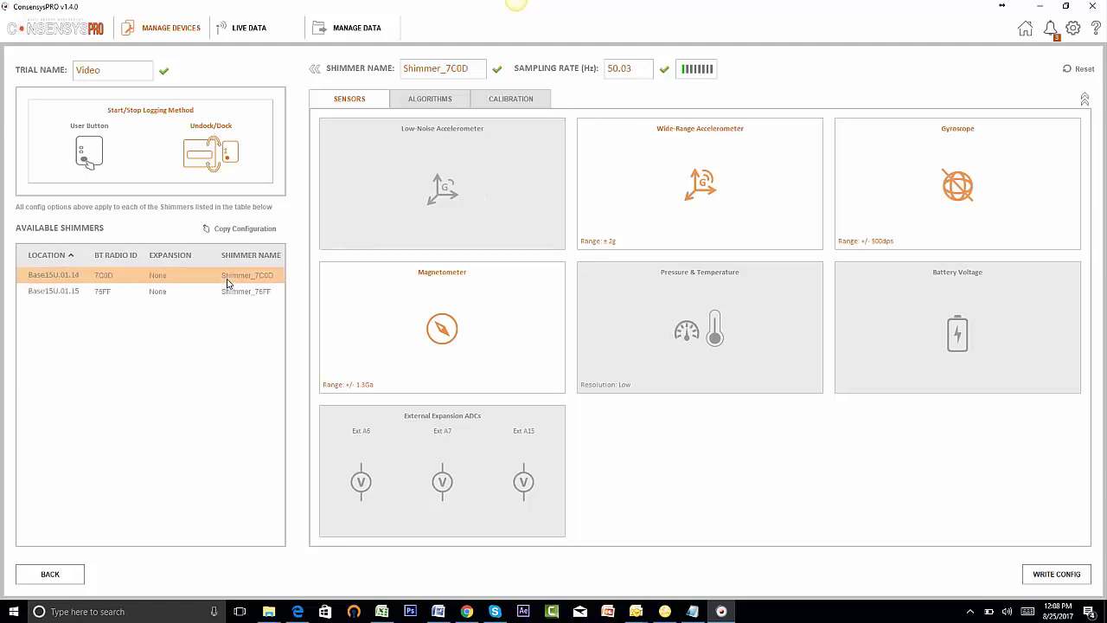
left_click(231, 295)
left_click(644, 68)
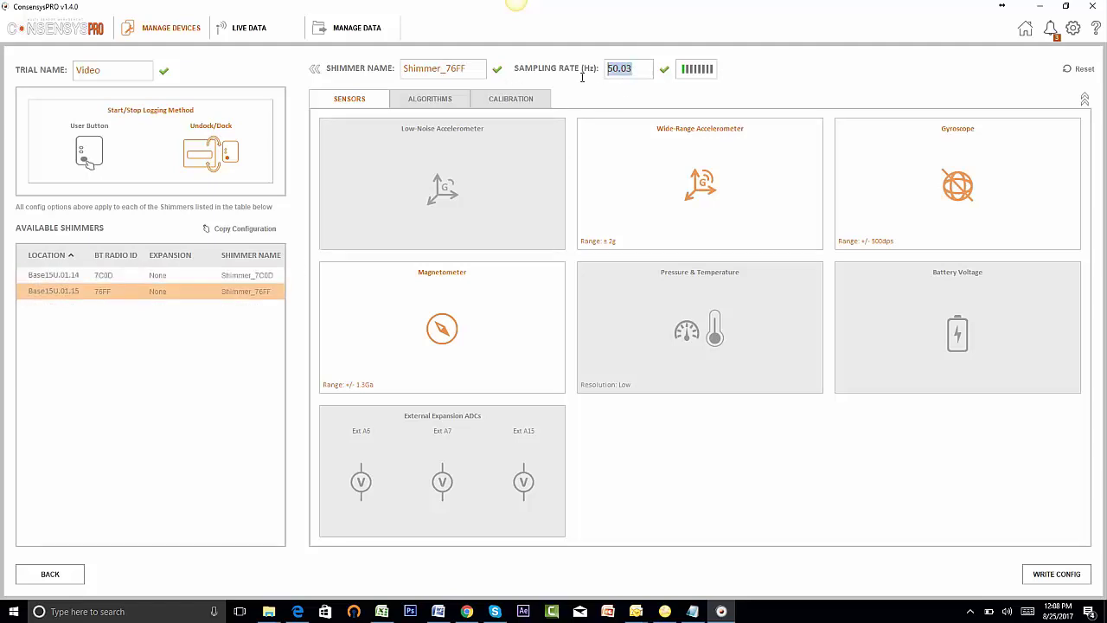
key("End")
type("1")
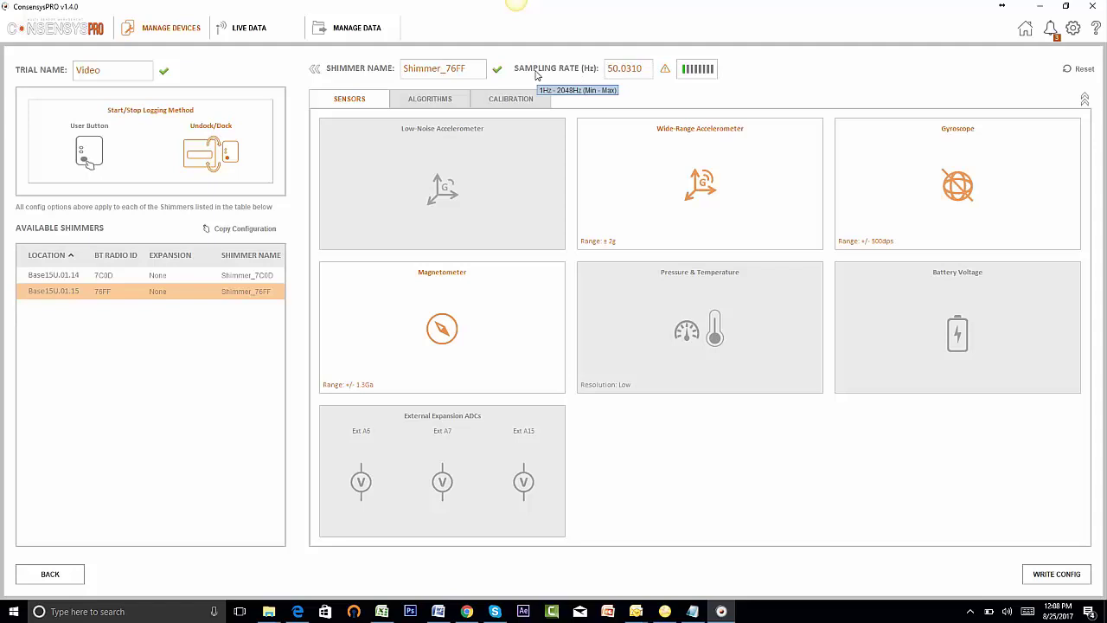
key("BackSpace")
key("BackSpace")
key("BackSpace")
key("BackSpace")
key("BackSpace")
key("BackSpace")
type("100")
key("Return")
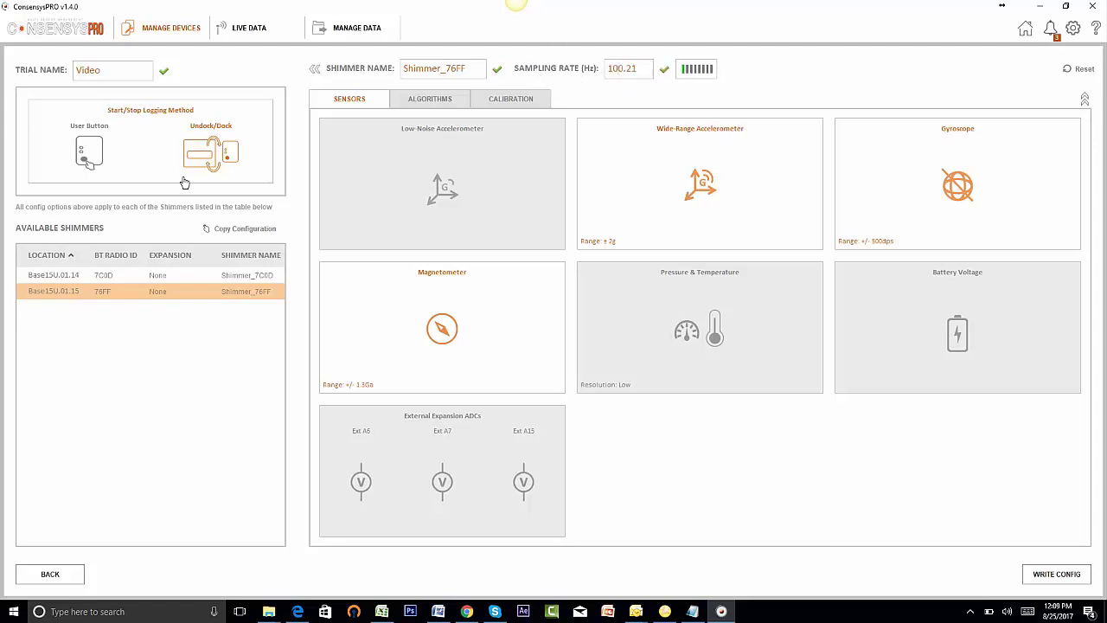
Give Shimmer_7C0D the same 100.21 Hz sampling rate
left_click(190, 275)
left_click(640, 69)
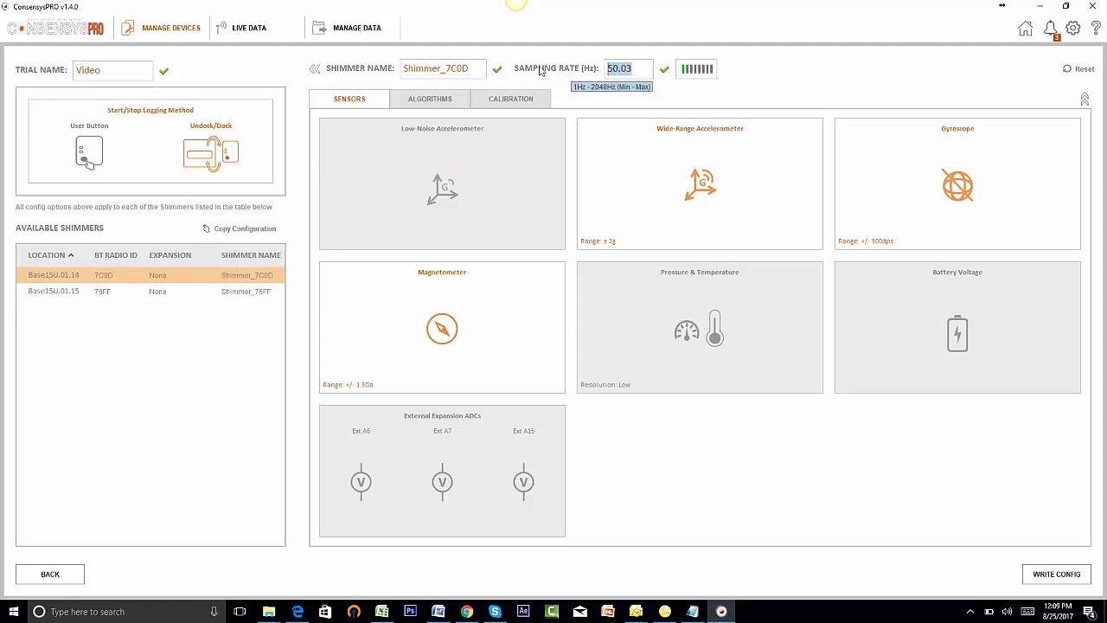
type("100")
key("Return")
Look over Shimmer_7C0D's Algorithms and Calibration tabs, ending on the Sensors overview
left_click(451, 101)
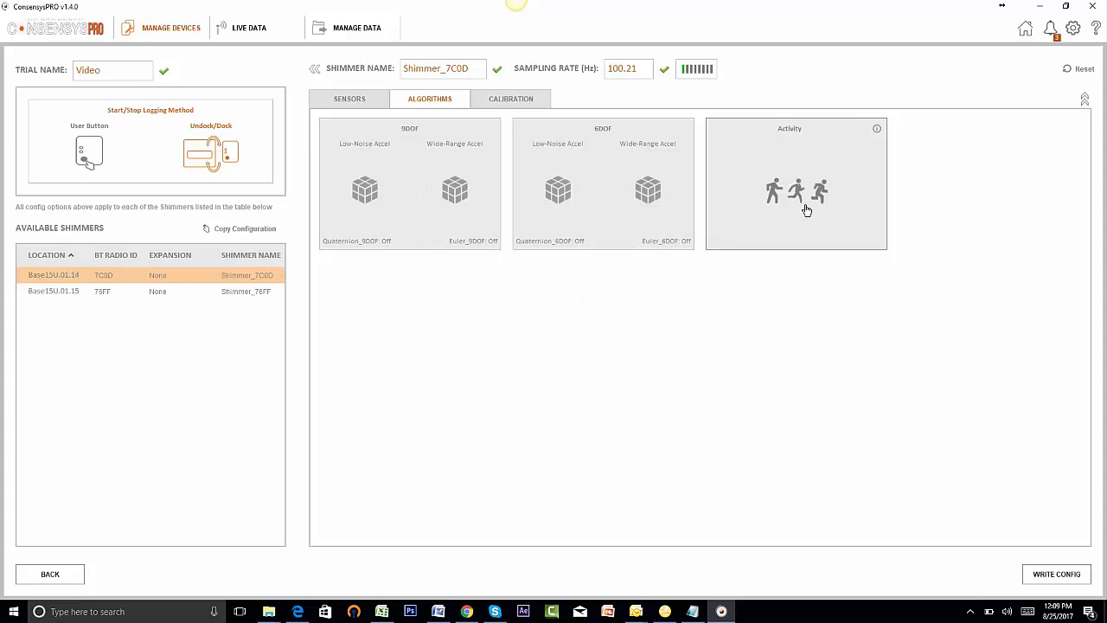
left_click(523, 106)
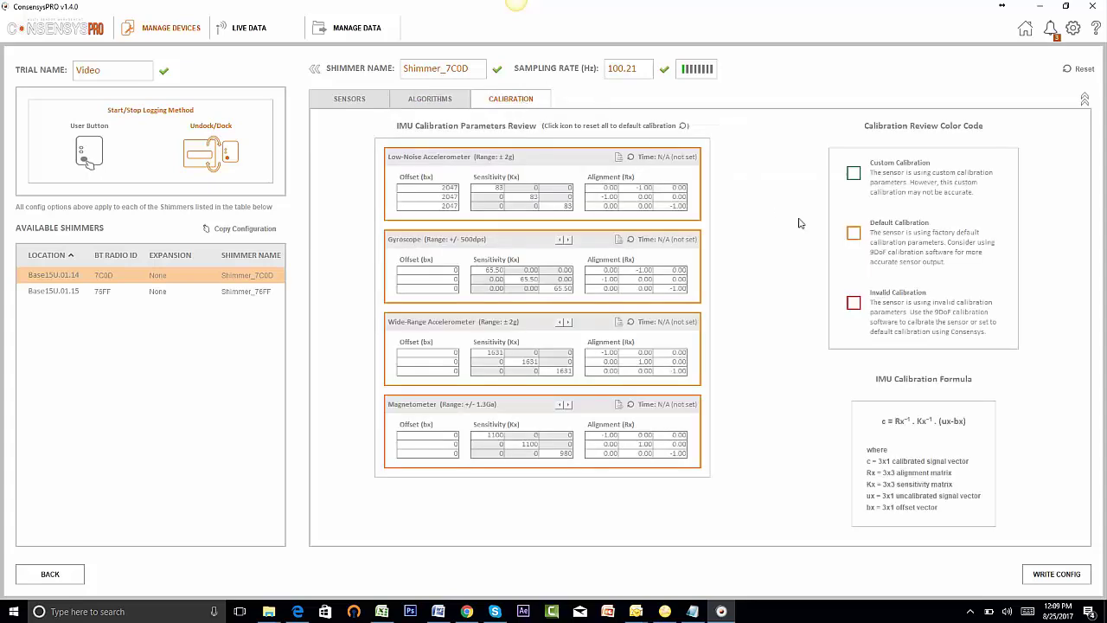
left_click(360, 100)
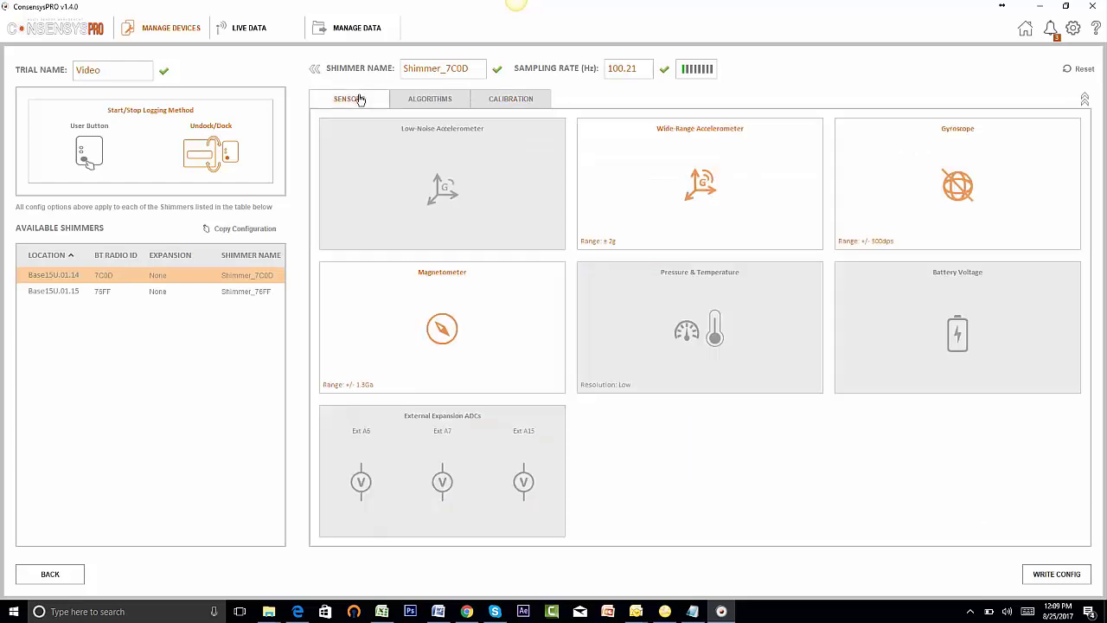
Write the 'Video' trial configuration to both Shimmers and switch to Live Data
left_click(1057, 575)
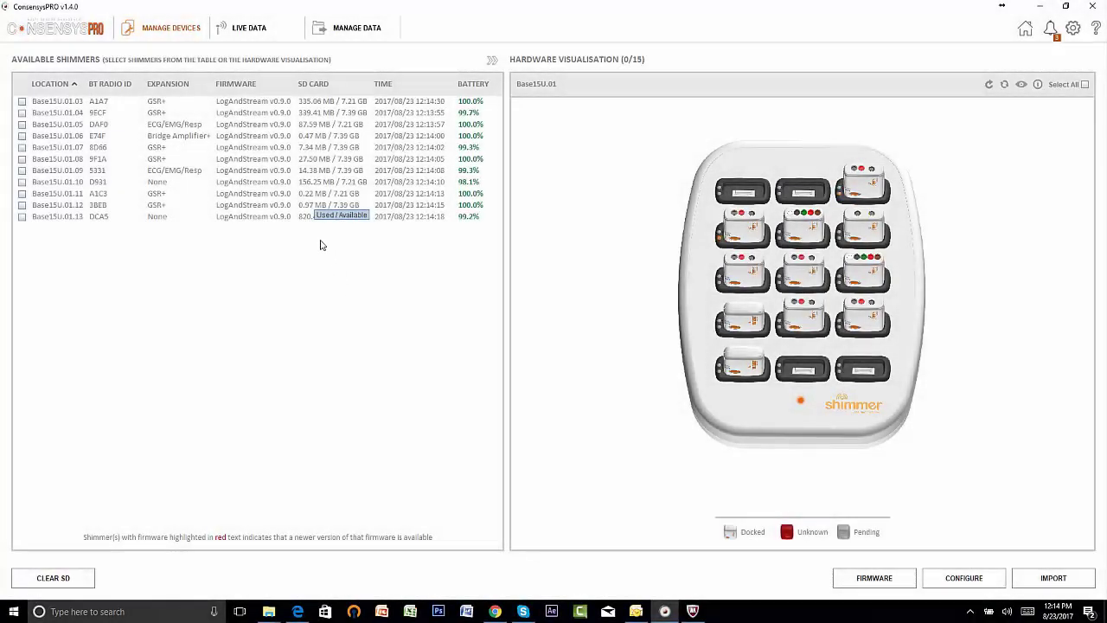
left_click(256, 31)
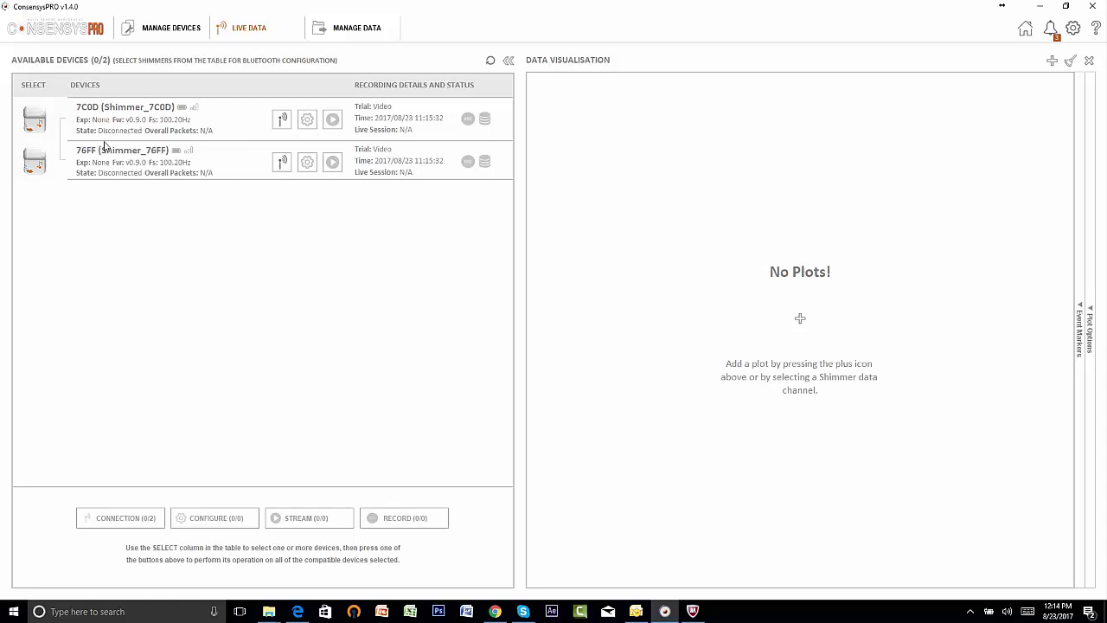
Connect Shimmers 7C0D and 76FF and start both streaming and logging to SD
left_click(36, 123)
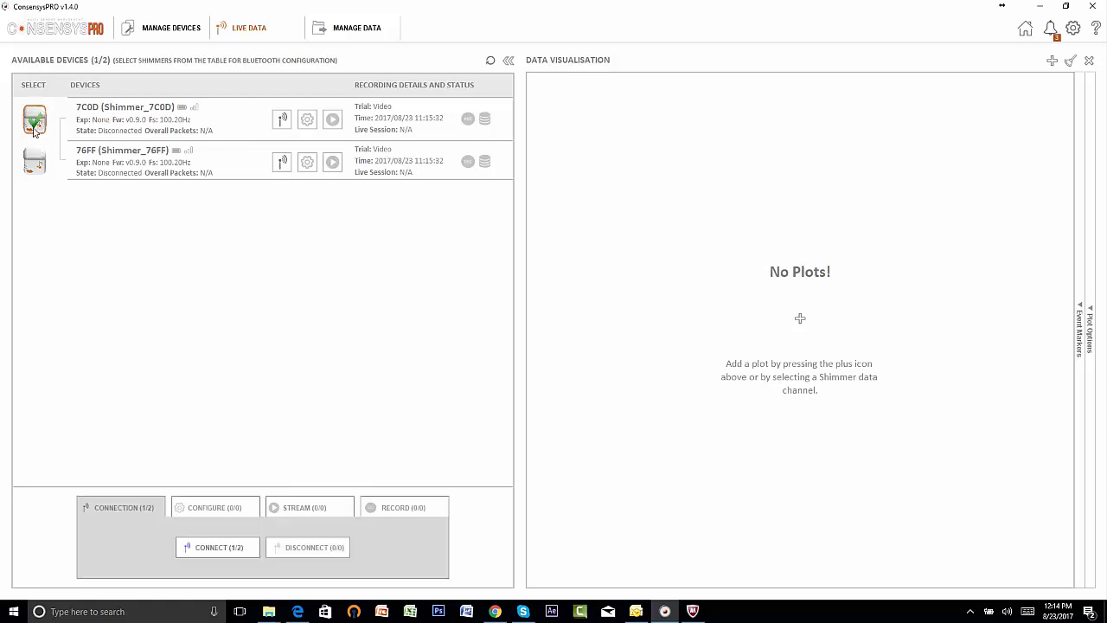
left_click(282, 119)
left_click(282, 163)
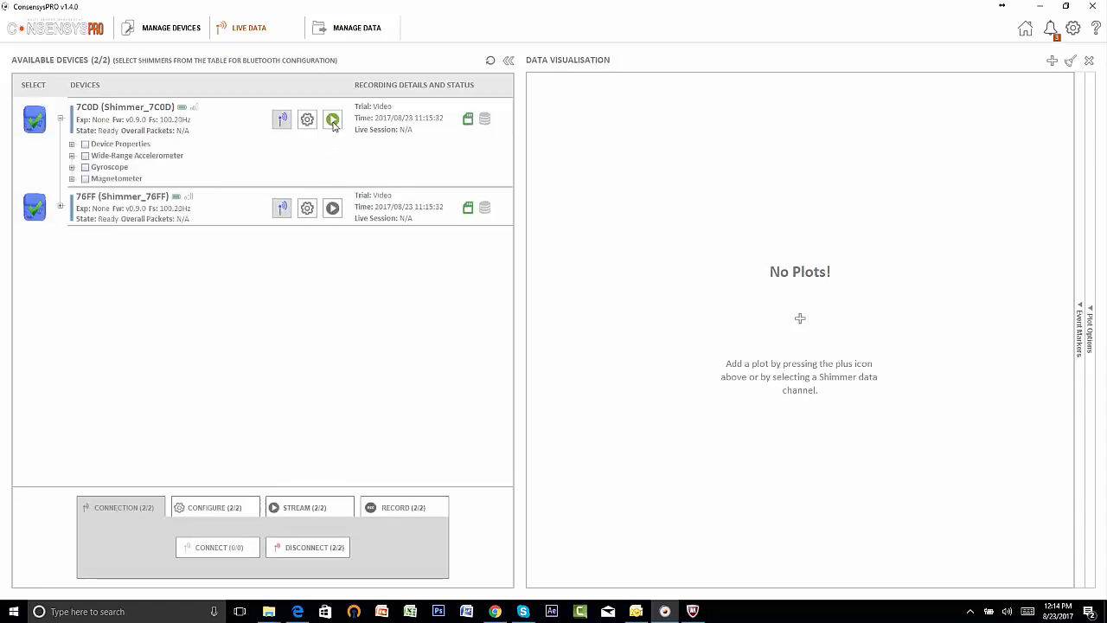
left_click(332, 119)
left_click(333, 209)
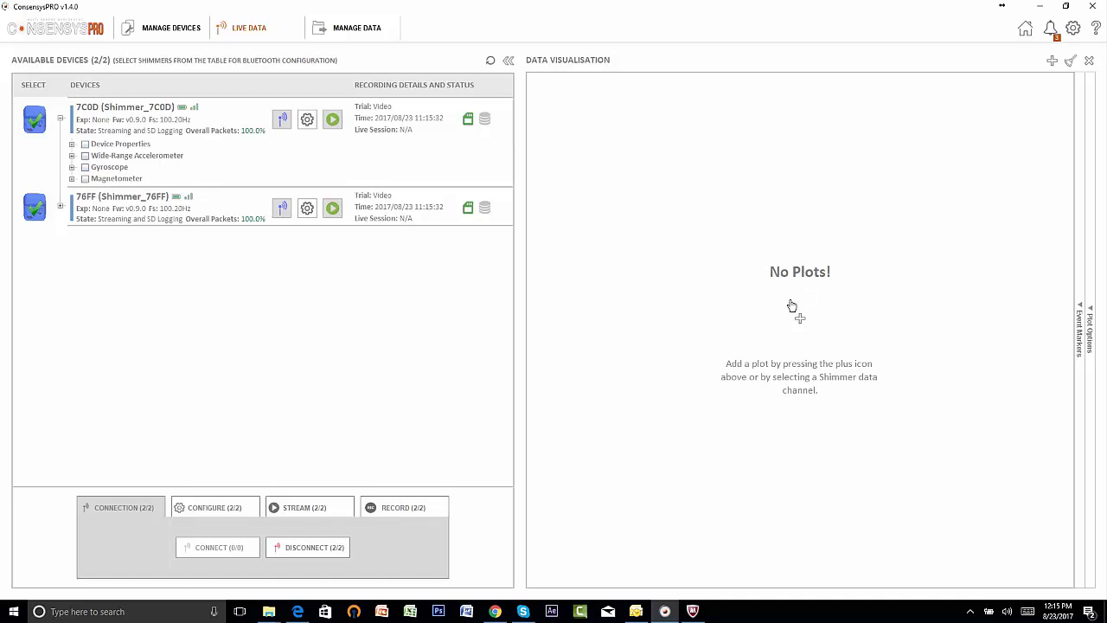
Plot 76FF's Wide-Range Accelerometer and Gyroscope signals in Plot 12 and a new Plot 13
left_click(800, 322)
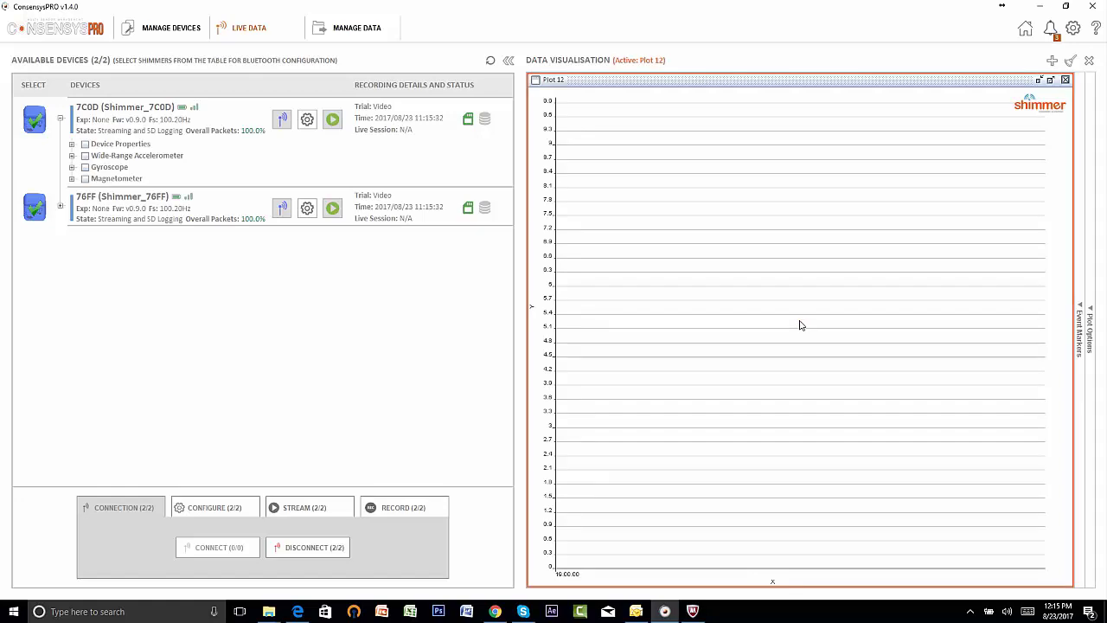
left_click(60, 207)
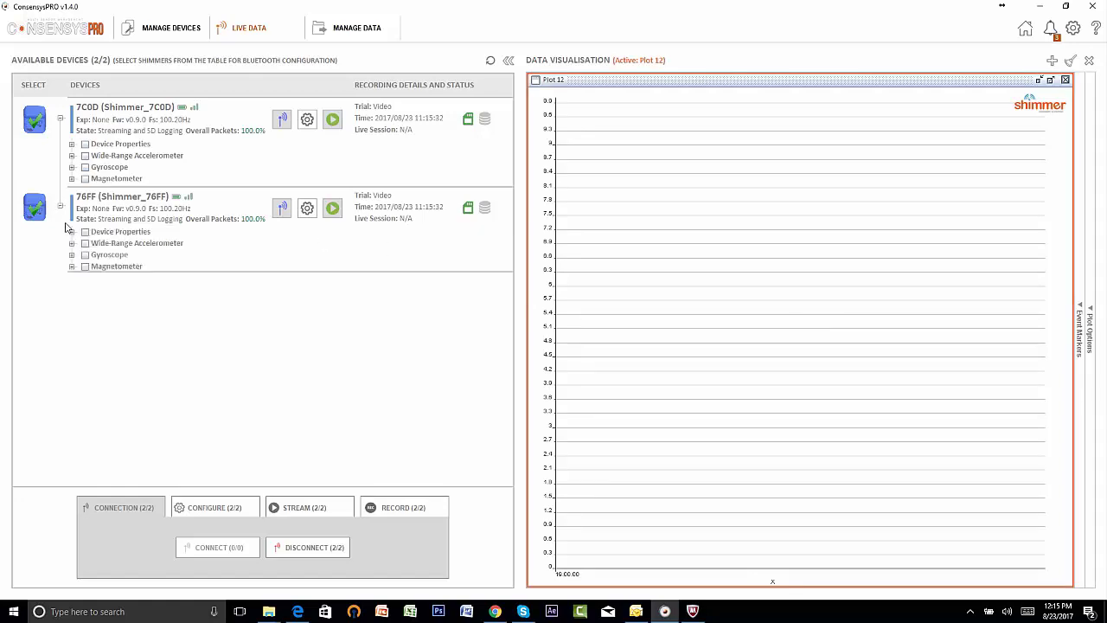
left_click(85, 255)
left_click(85, 243)
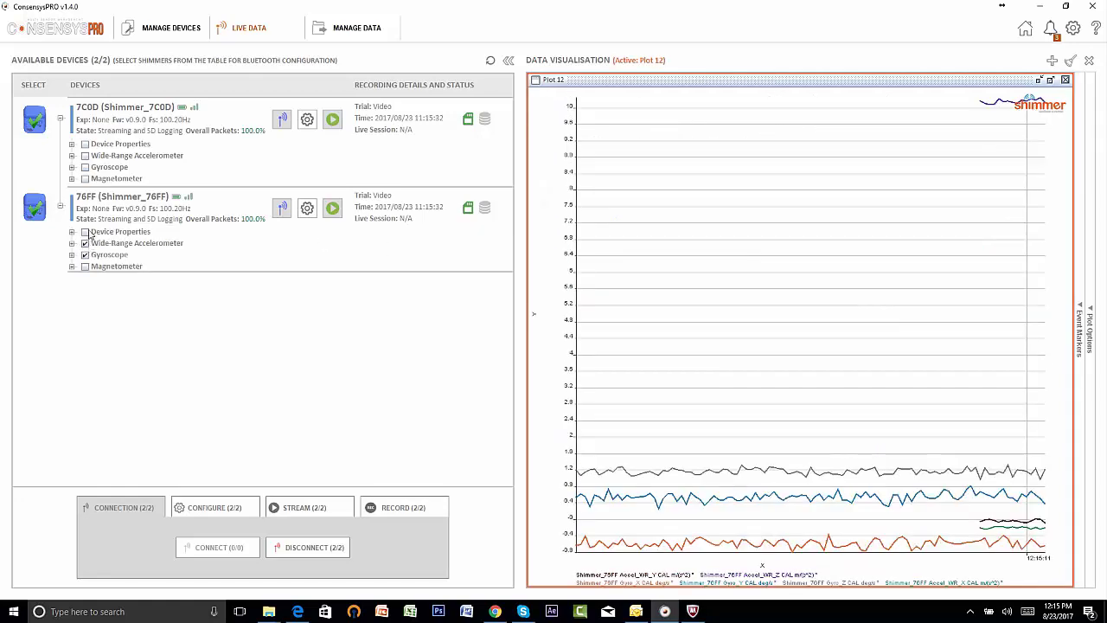
left_click(86, 157)
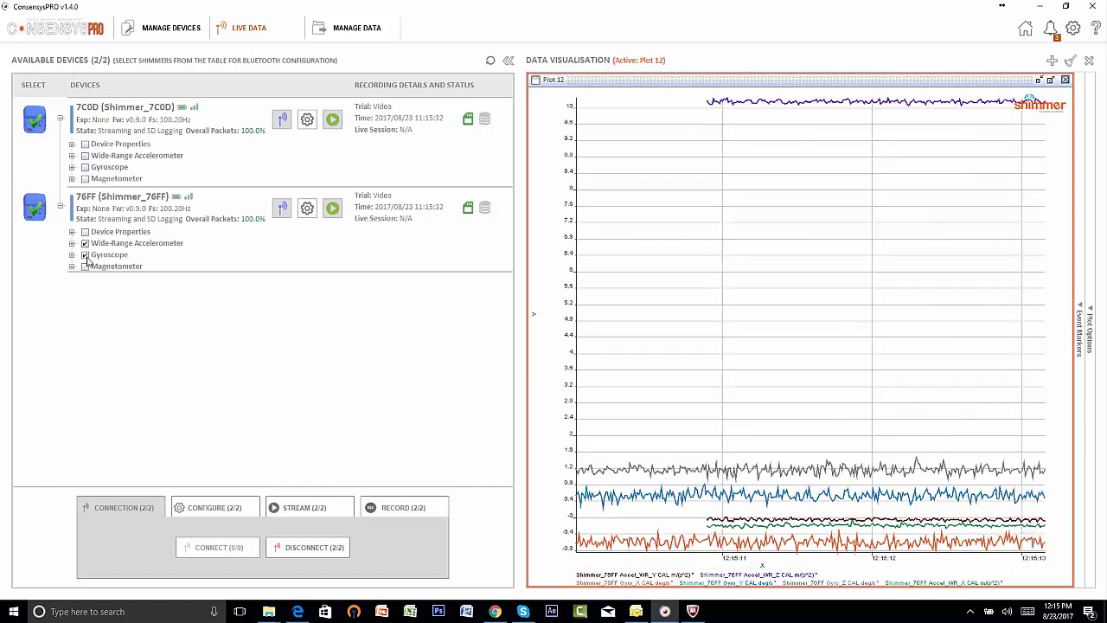
left_click(1051, 61)
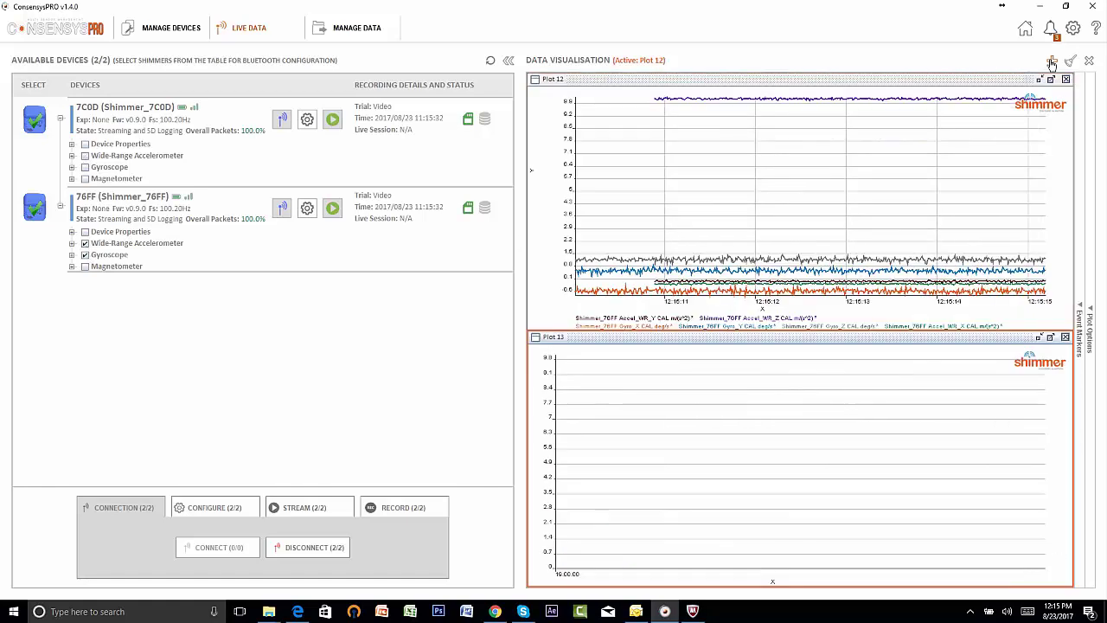
left_click(84, 255)
left_click(86, 244)
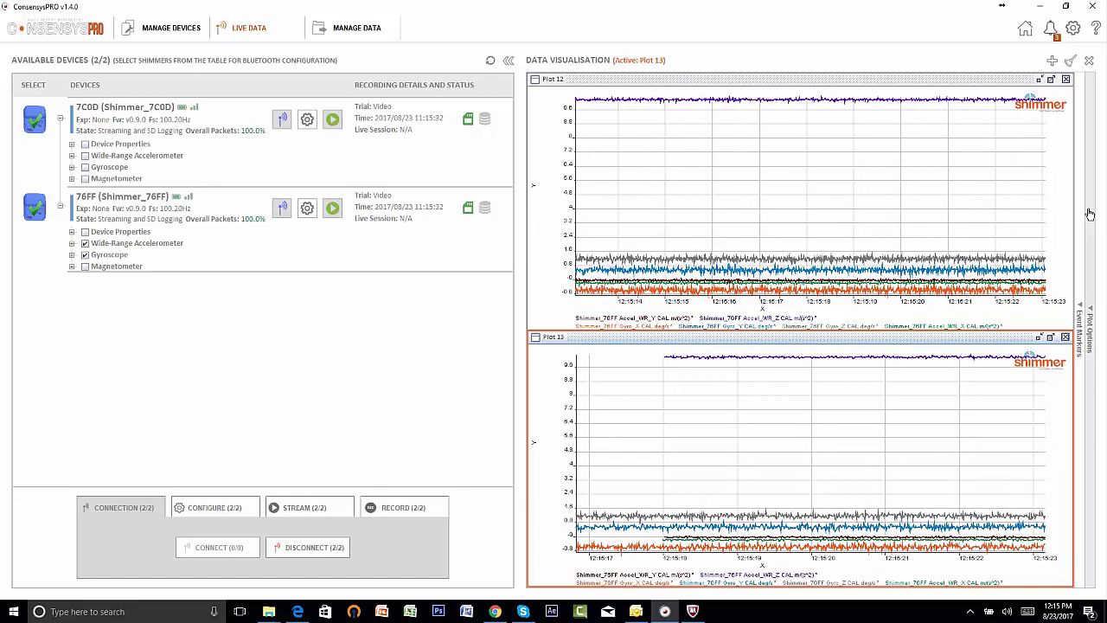
left_click(1090, 214)
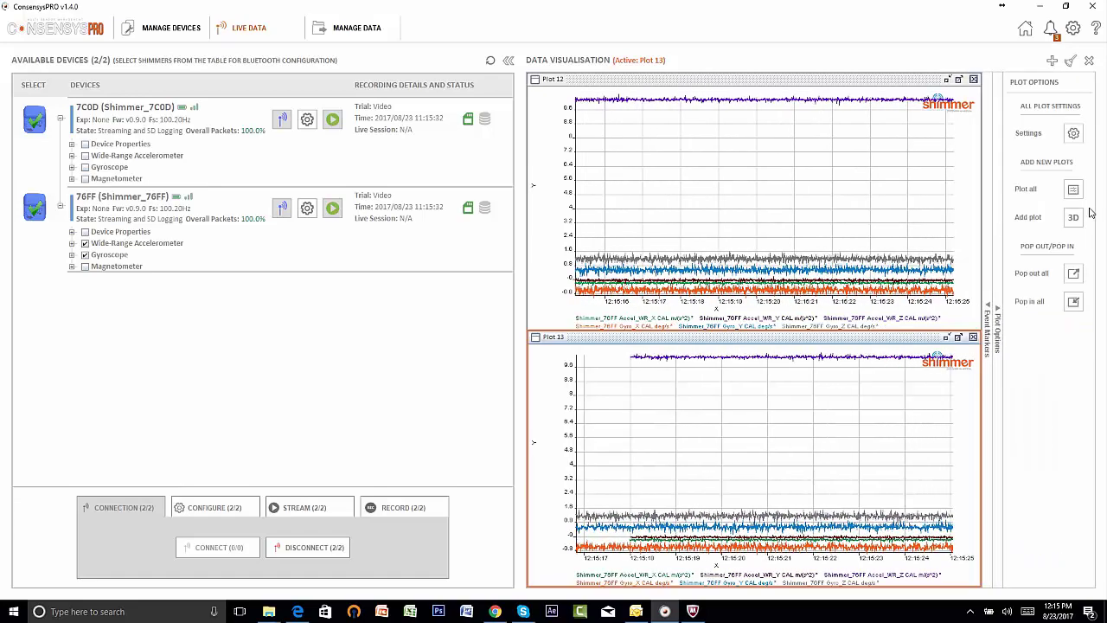
left_click(1074, 133)
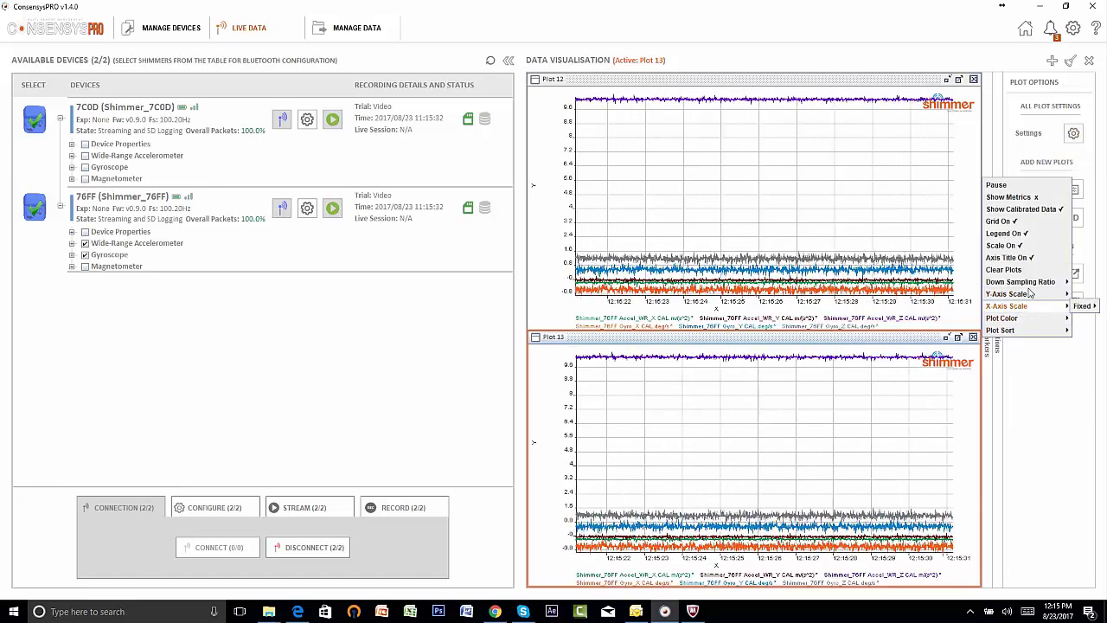
left_click(1001, 363)
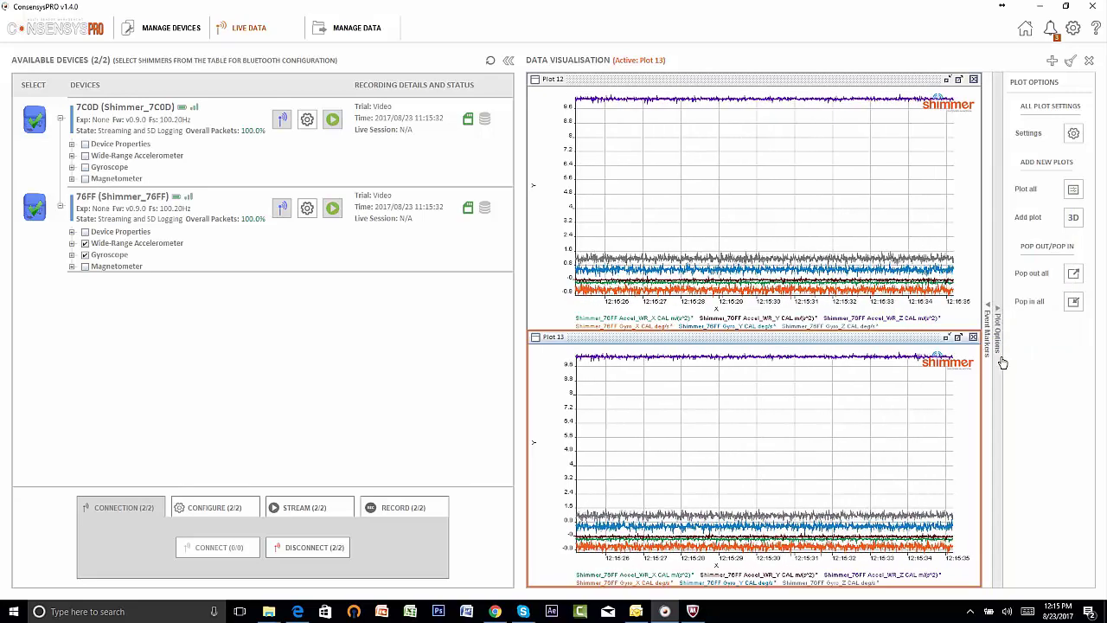
left_click(1001, 363)
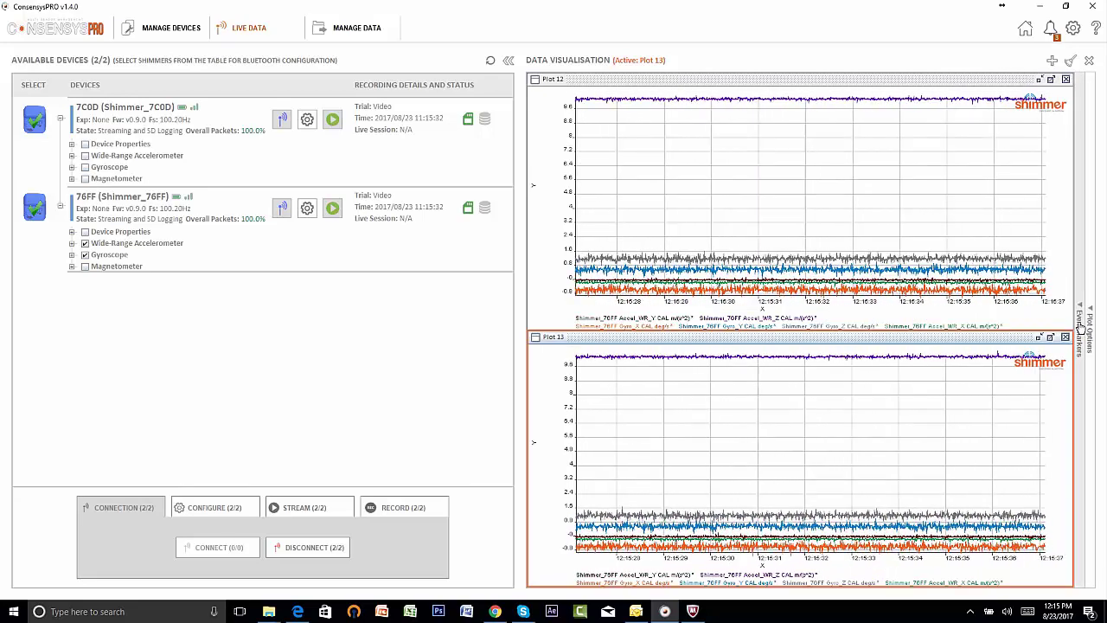
Show the Event Markers panel with its EventMarker plot and review the Pulse and Toggle definitions
left_click(1080, 328)
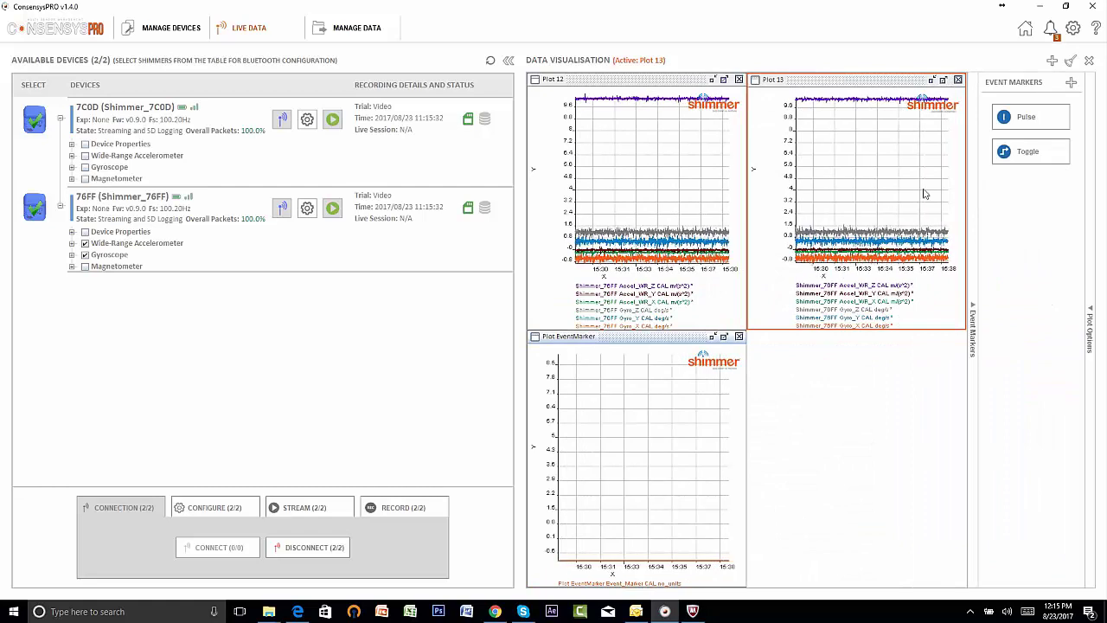
left_click(1072, 84)
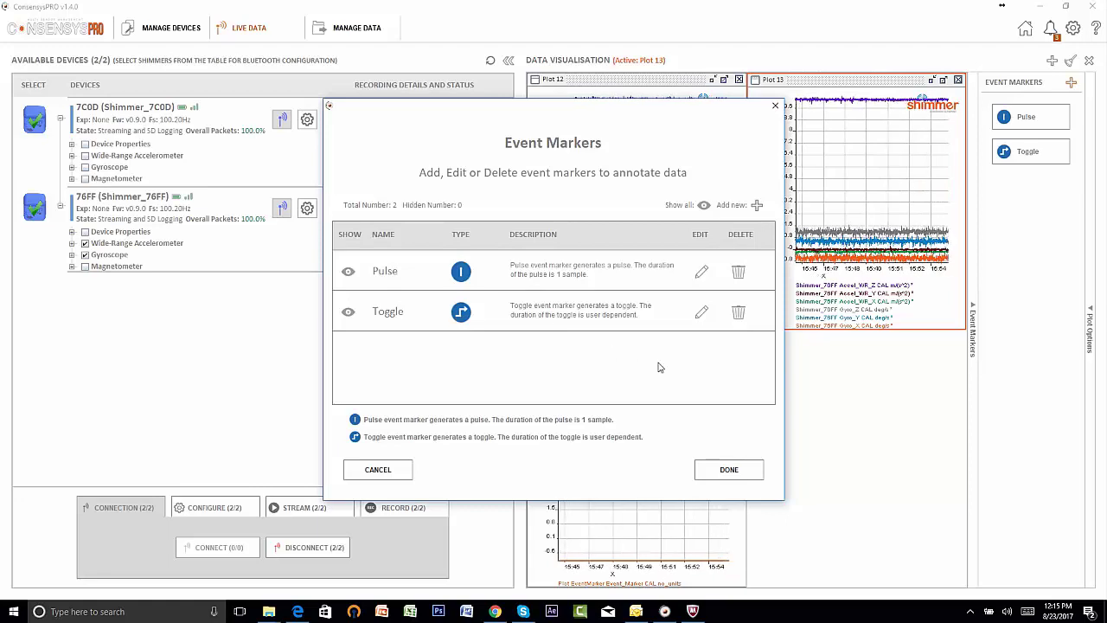
left_click(727, 471)
Mark the live recording with a Pulse, a Toggle on and off, and a second Pulse
left_click(1025, 120)
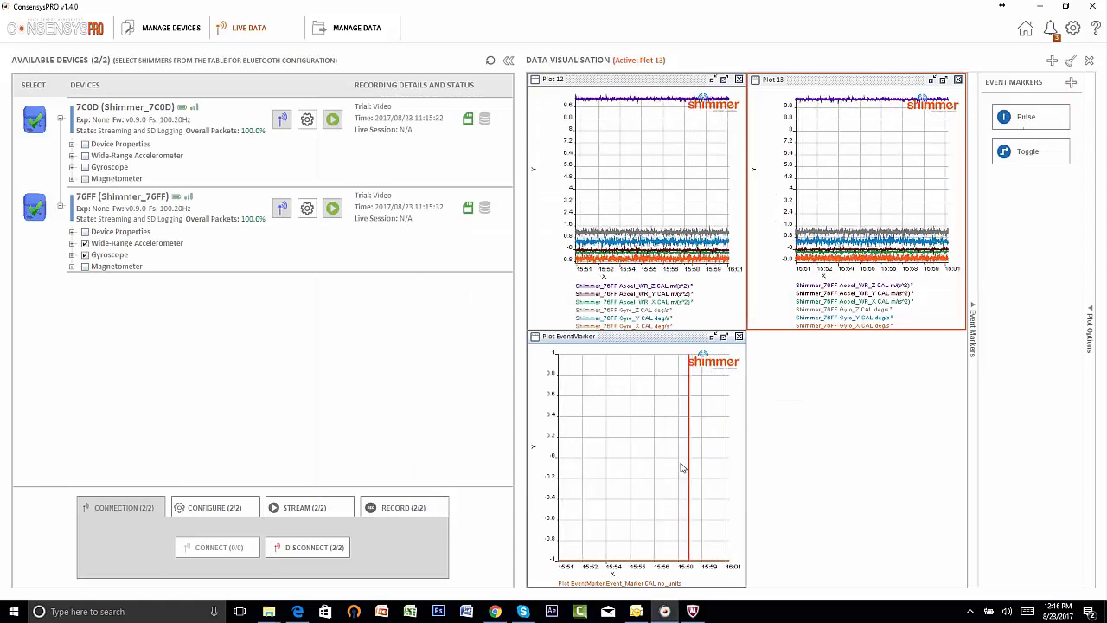
left_click(1027, 154)
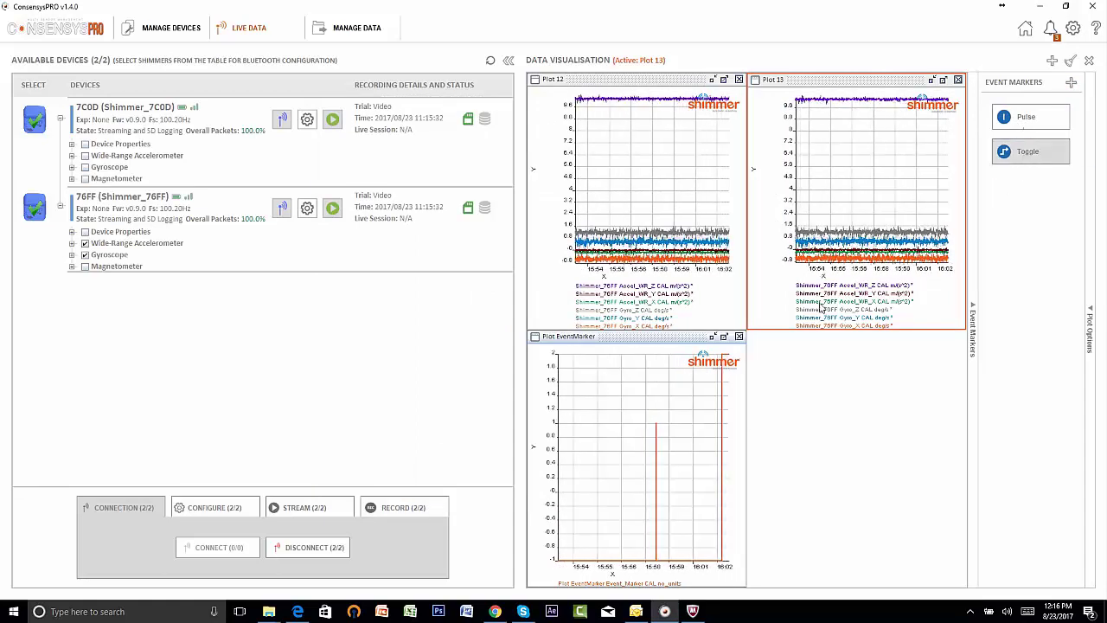
left_click(1027, 155)
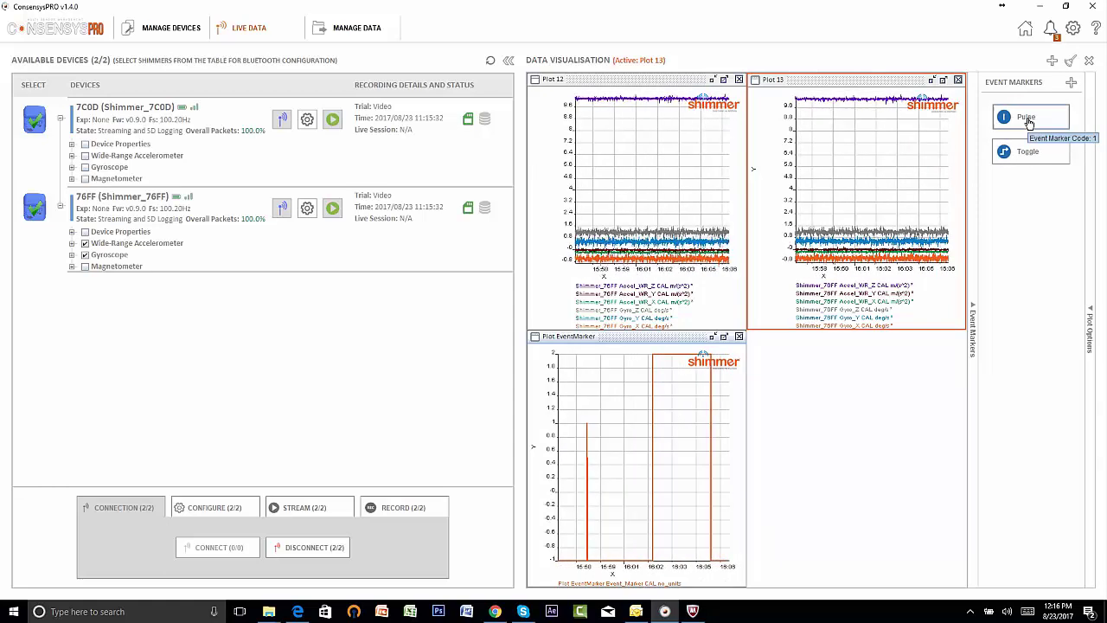
left_click(1029, 123)
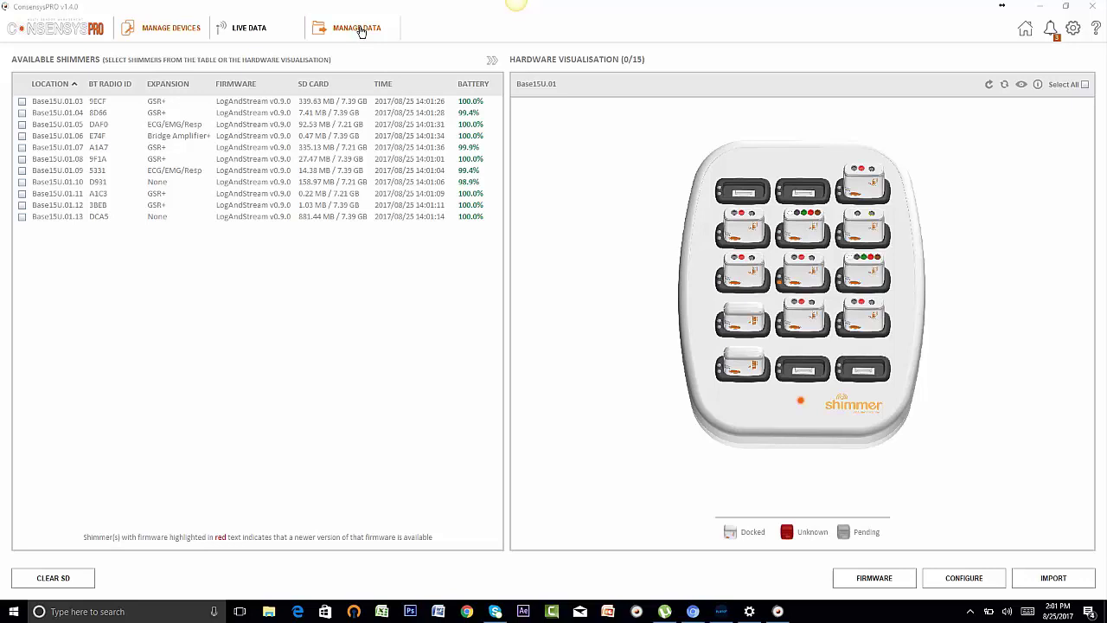
left_click(361, 31)
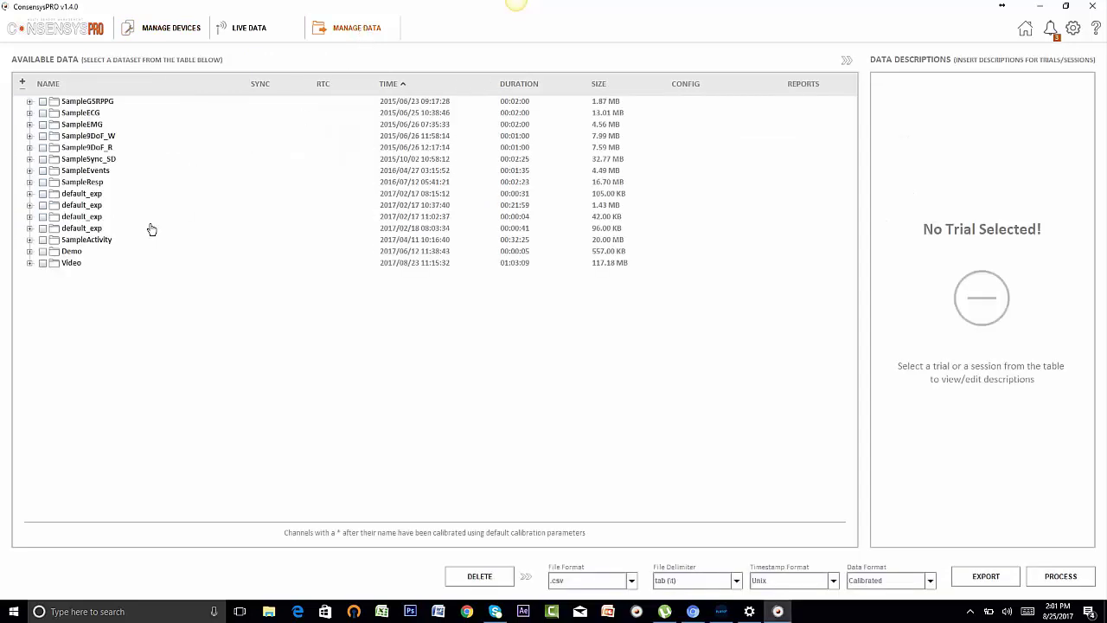
left_click(30, 263)
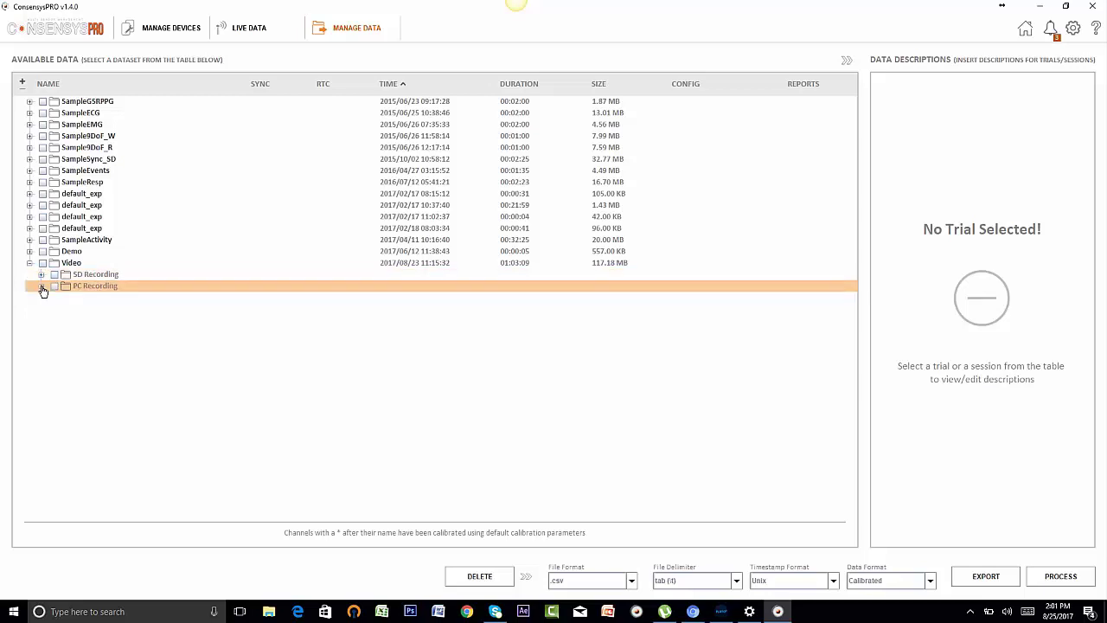
left_click(42, 287)
left_click(42, 287)
left_click(171, 33)
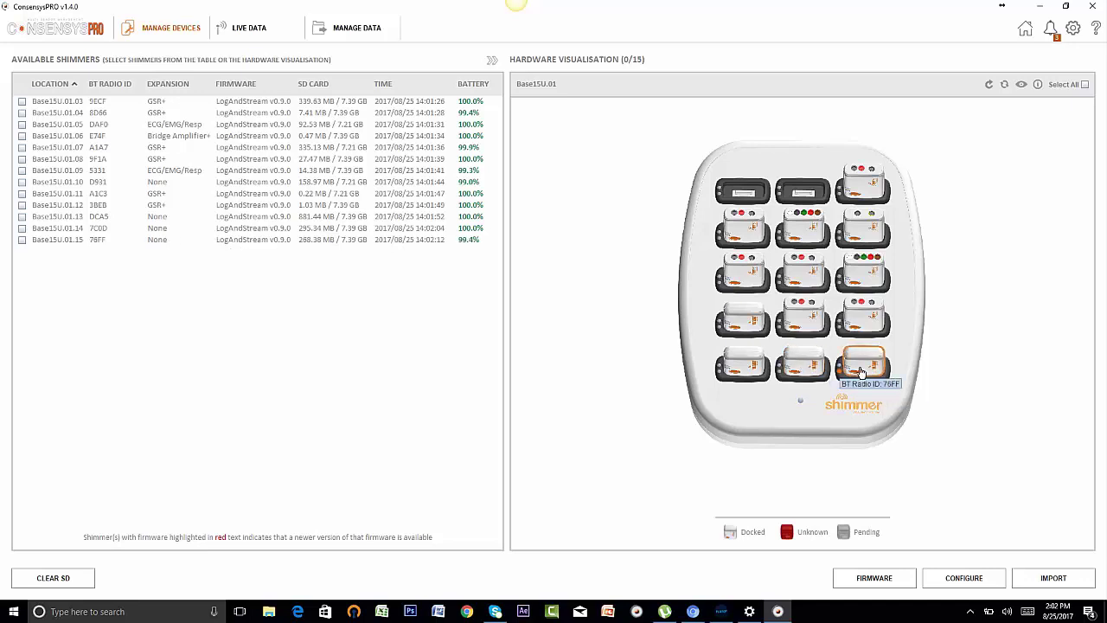
Select Shimmers 76FF and 7C0D in the dock and scan their SD cards for import
left_click(866, 370)
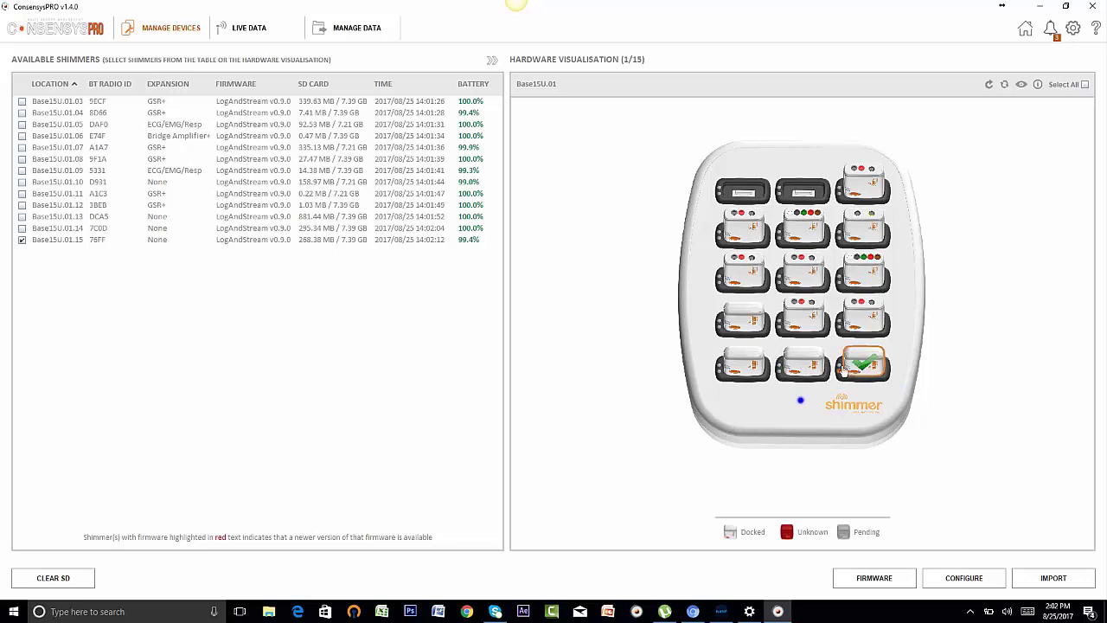
left_click(809, 367)
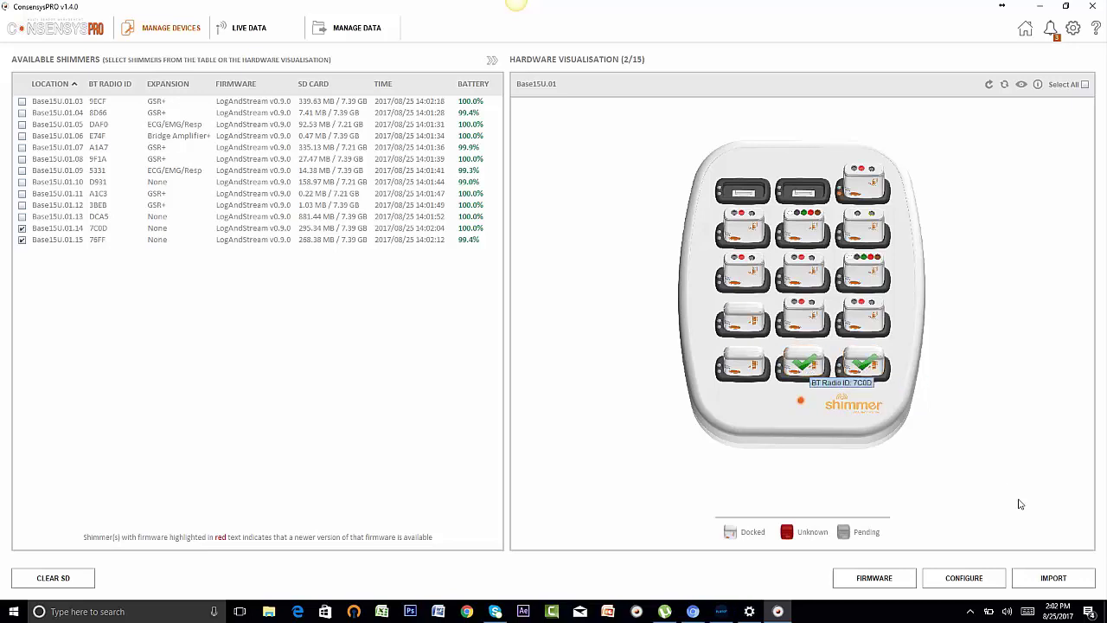
left_click(1053, 580)
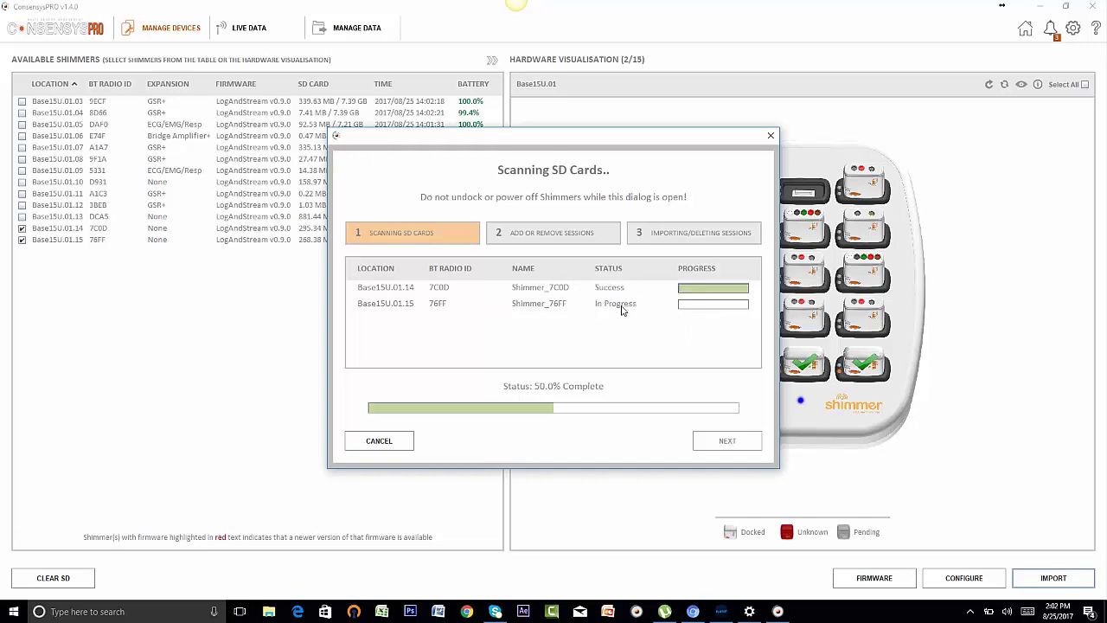
Import the 'Video' trial SD recording from both Shimmers into Manage Data
left_click(709, 446)
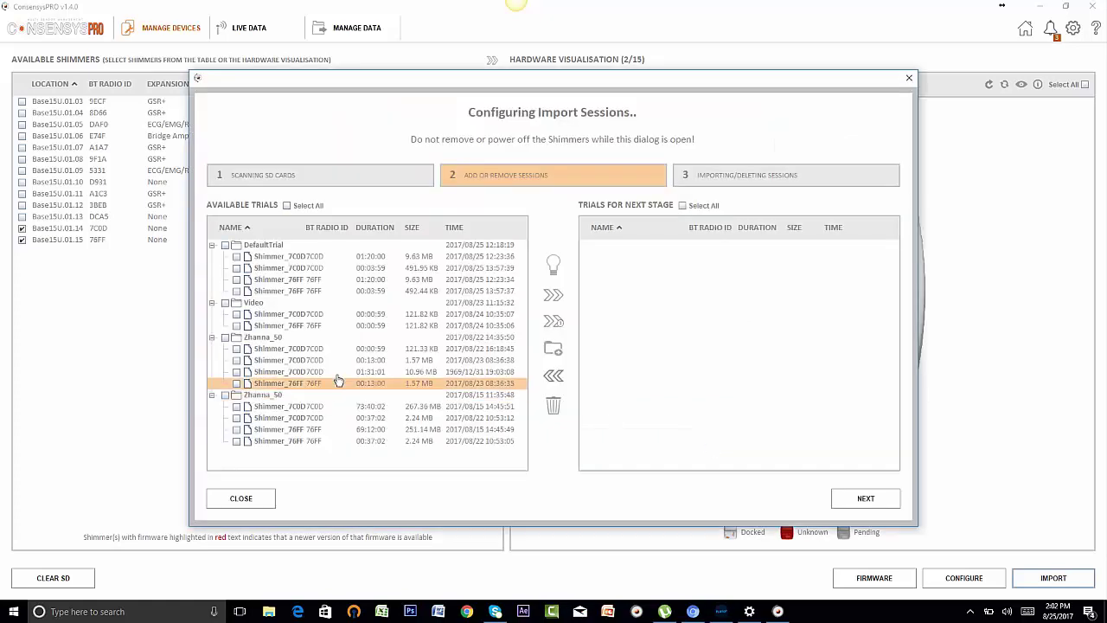
left_click(251, 317)
left_click(553, 295)
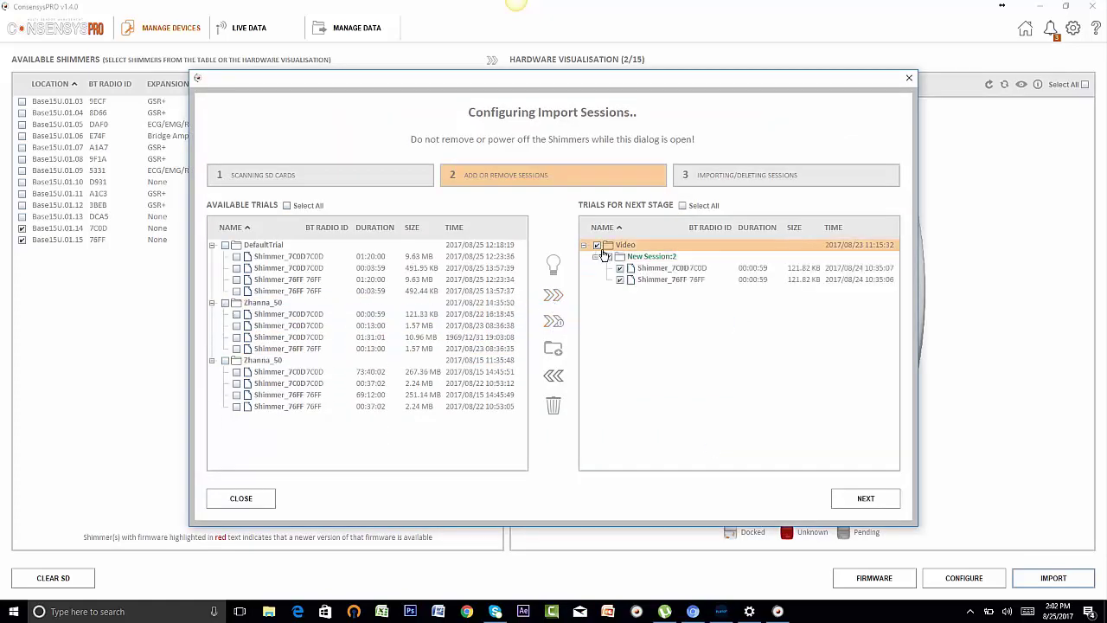
left_click(866, 499)
left_click(542, 323)
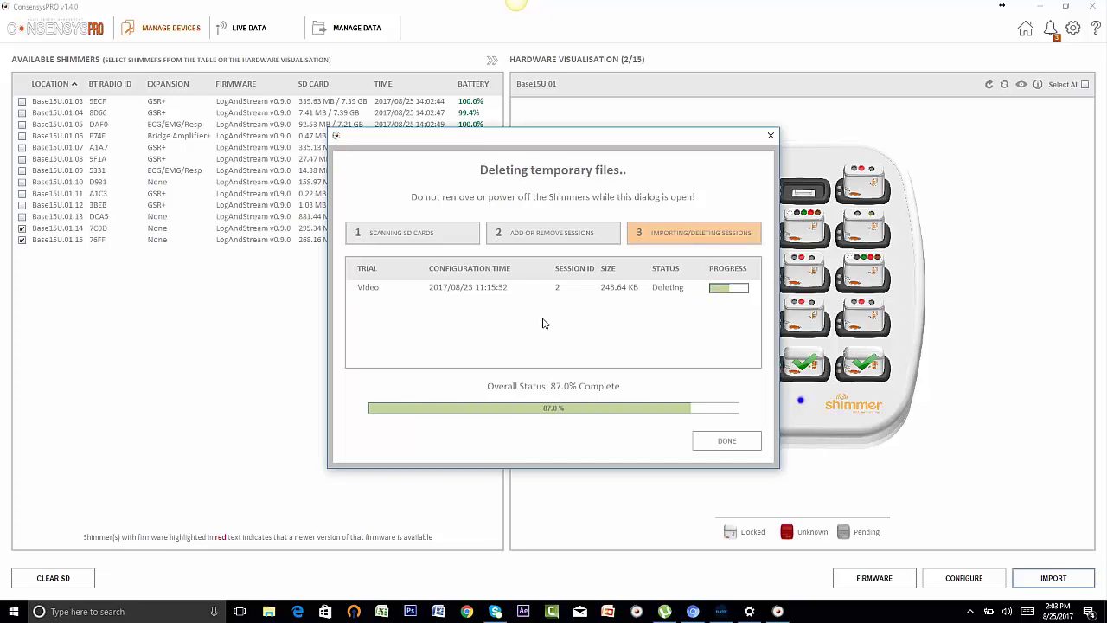
left_click(724, 440)
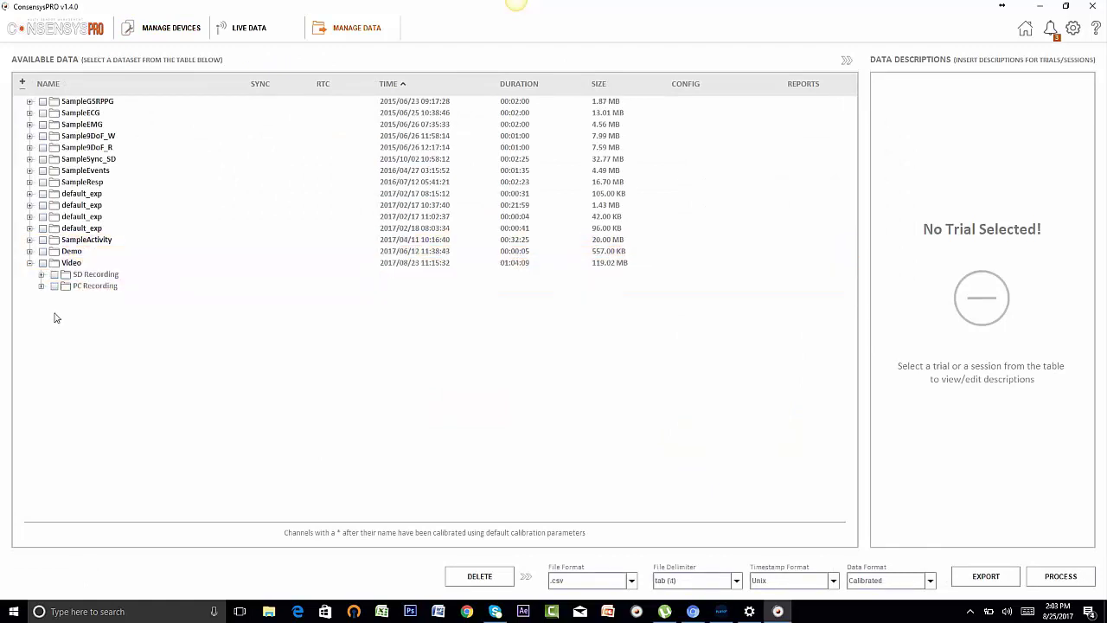
Expand SD Recording and PC Recording under the Video trial to list their sessions
left_click(40, 274)
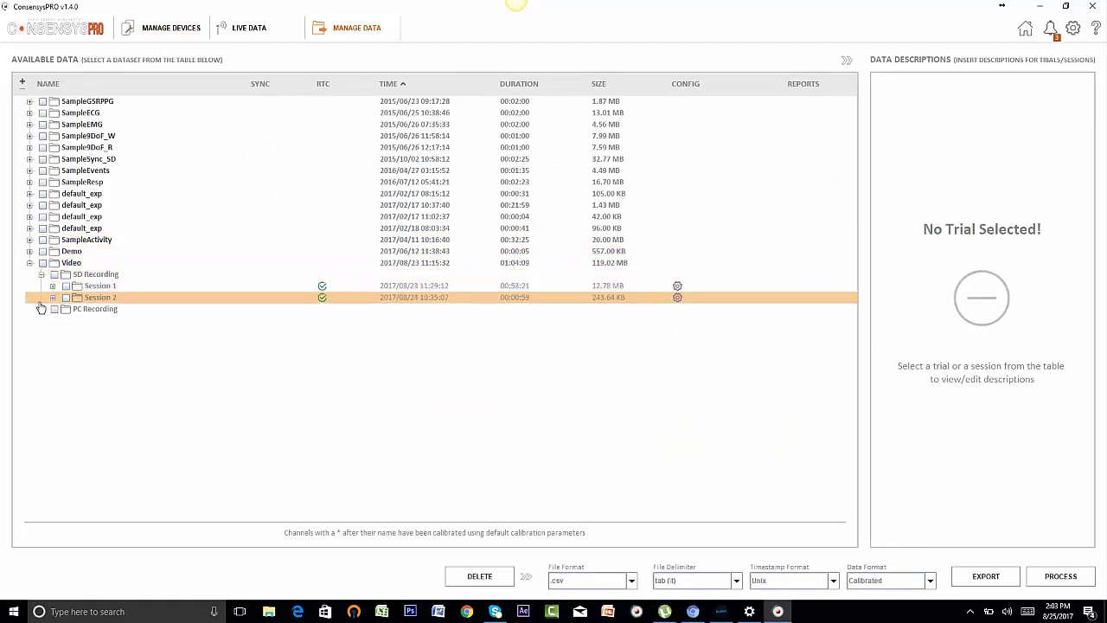
left_click(42, 310)
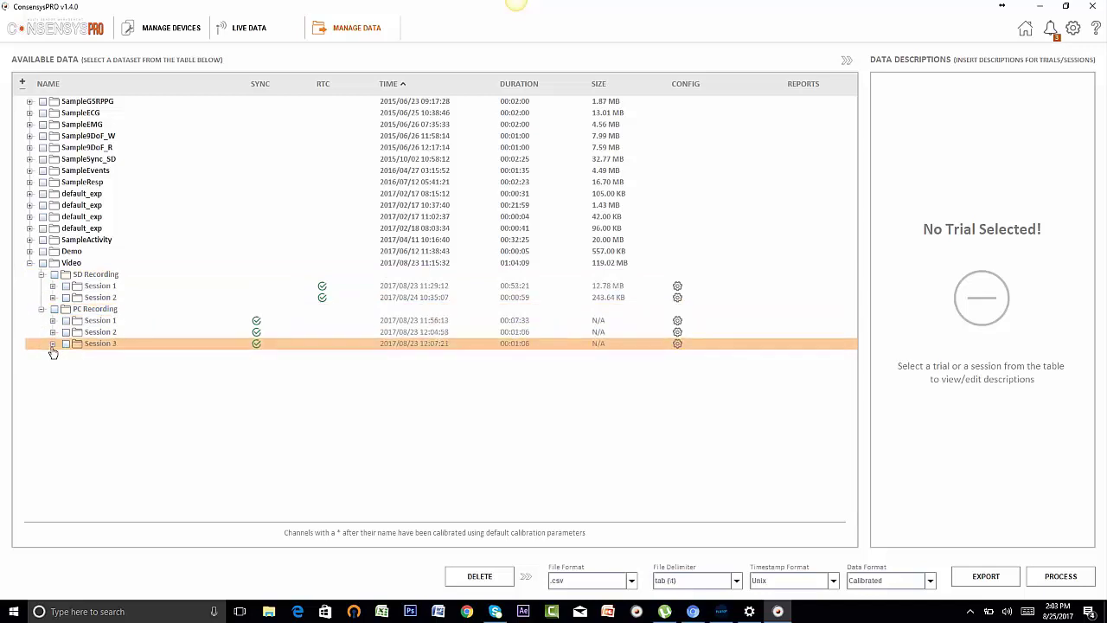
Tick both Video SD Recording sessions and keep .csv, tab, Unix and Calibrated export settings
left_click(55, 274)
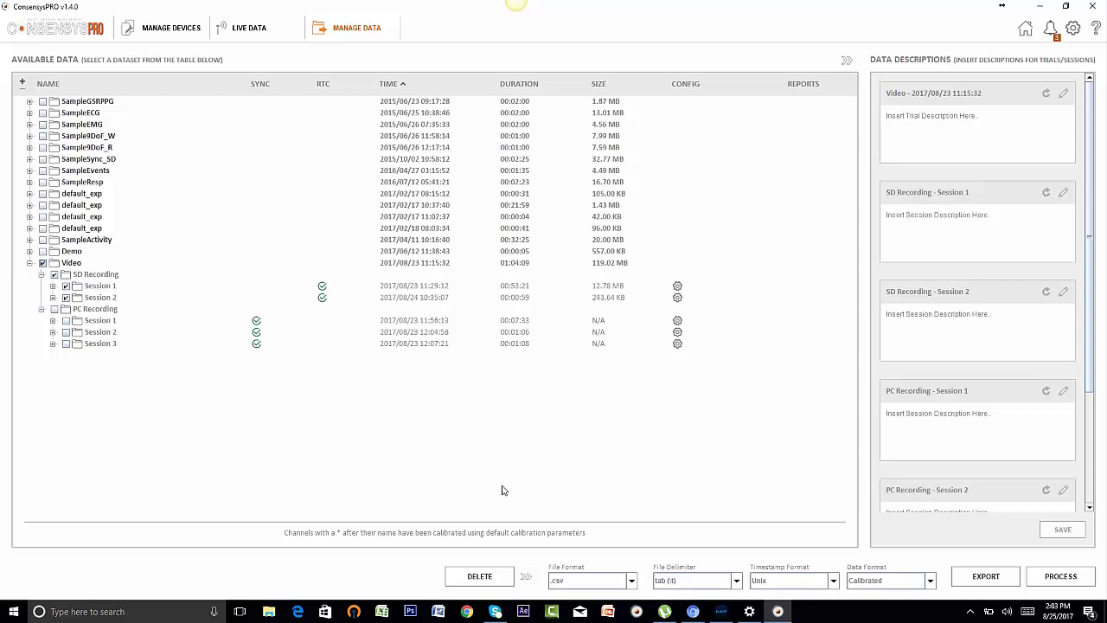
left_click(631, 580)
left_click(739, 585)
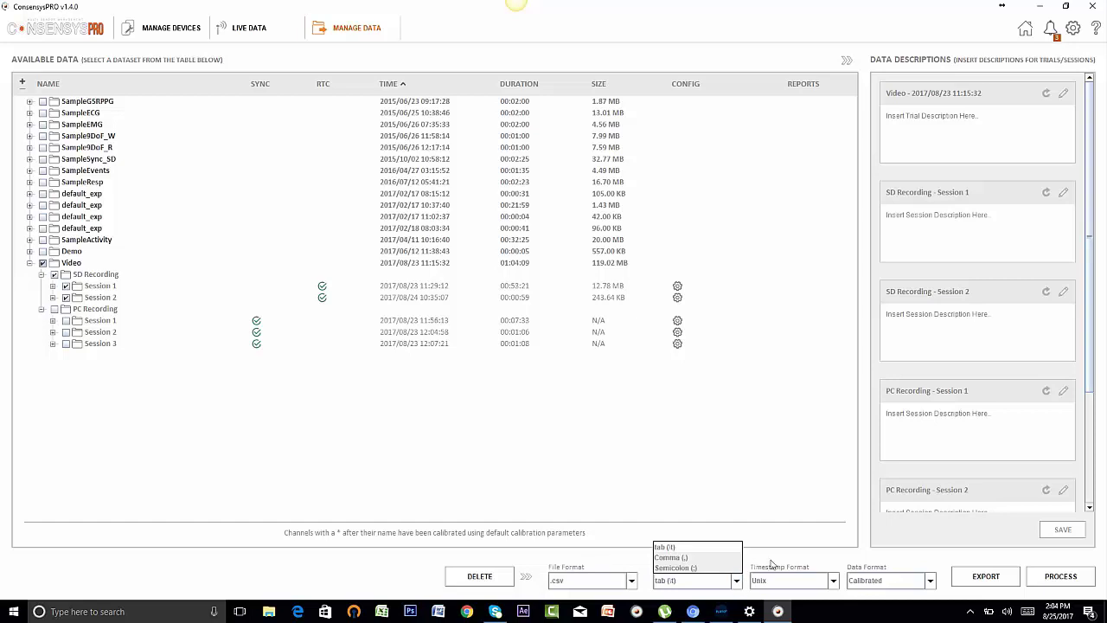
left_click(834, 586)
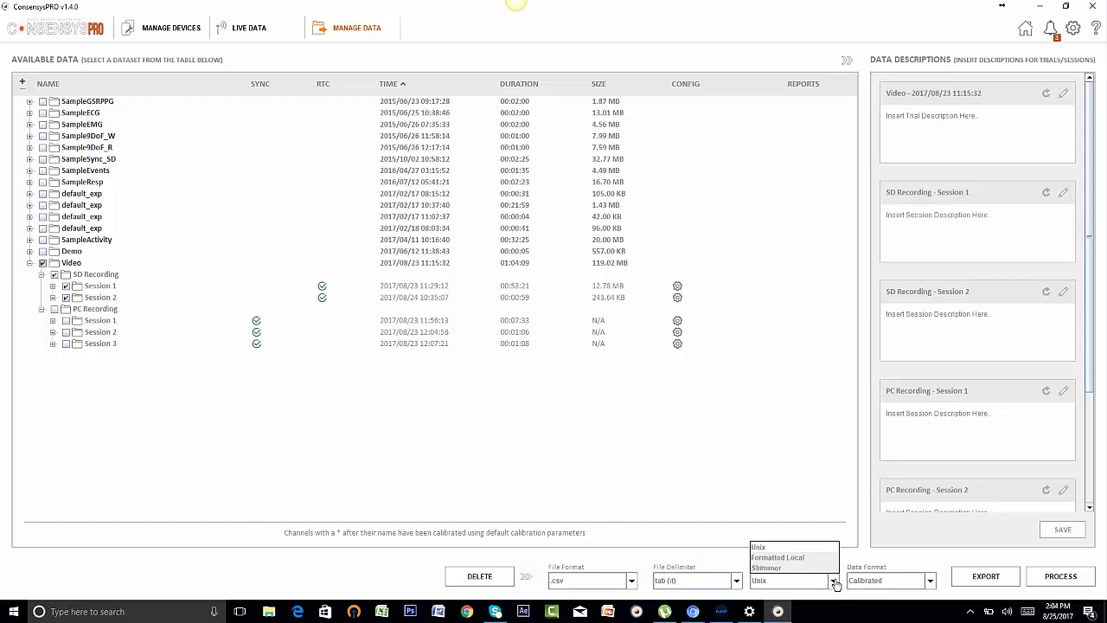
left_click(931, 583)
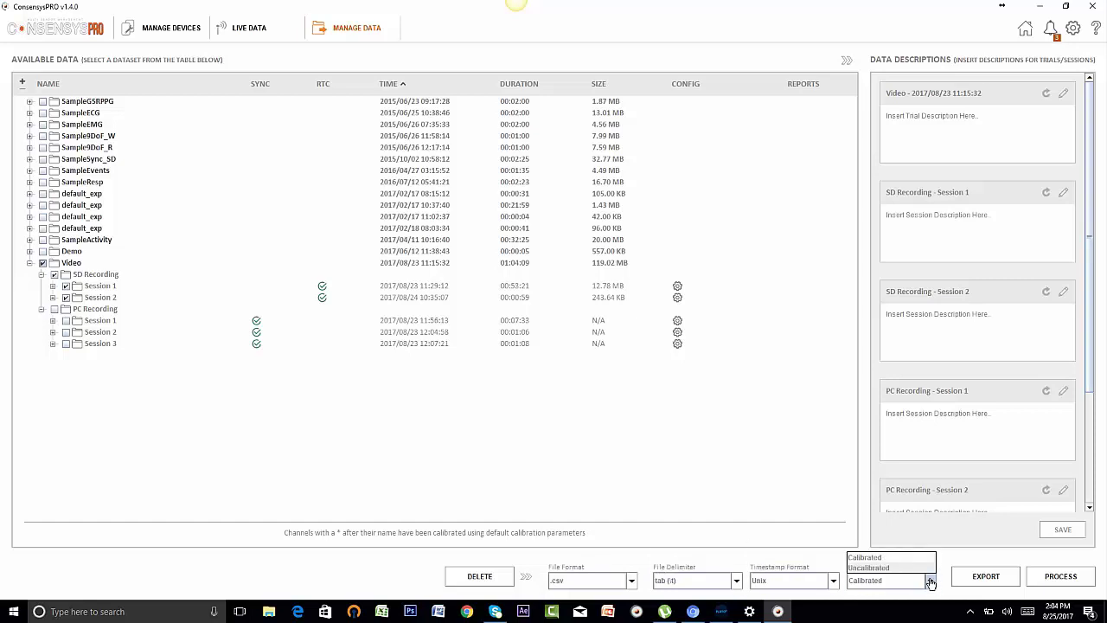
left_click(1047, 583)
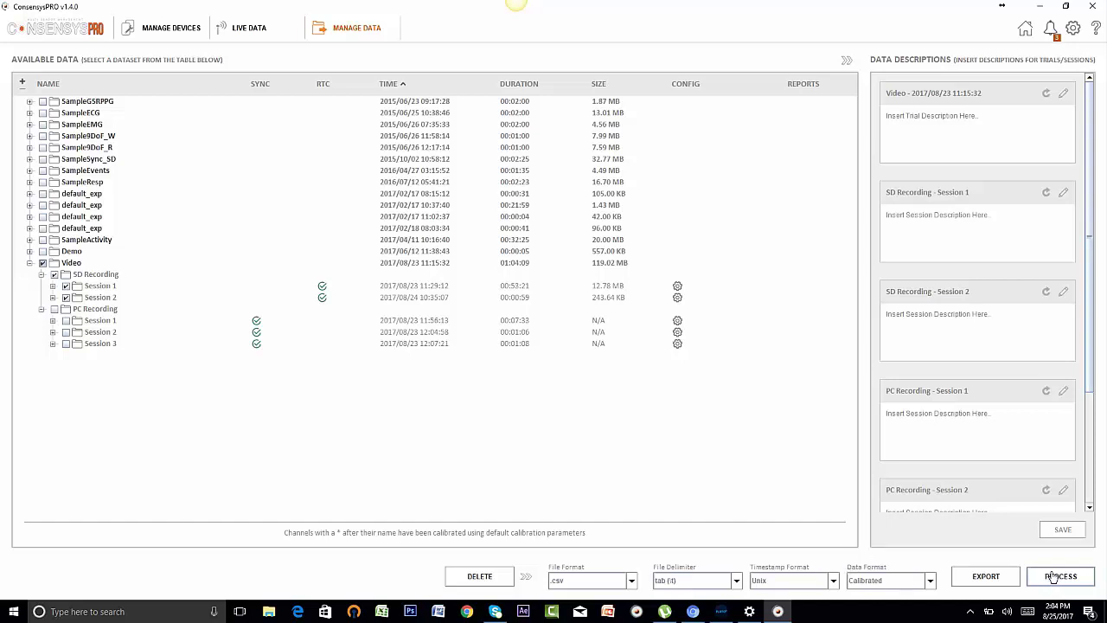
left_click(1064, 580)
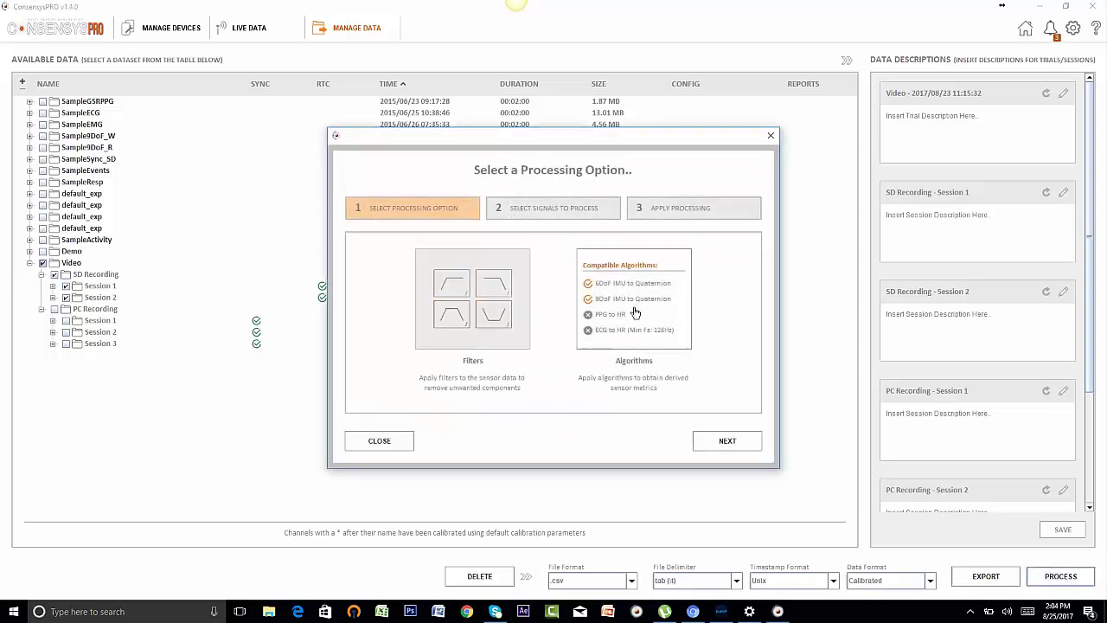
left_click(395, 440)
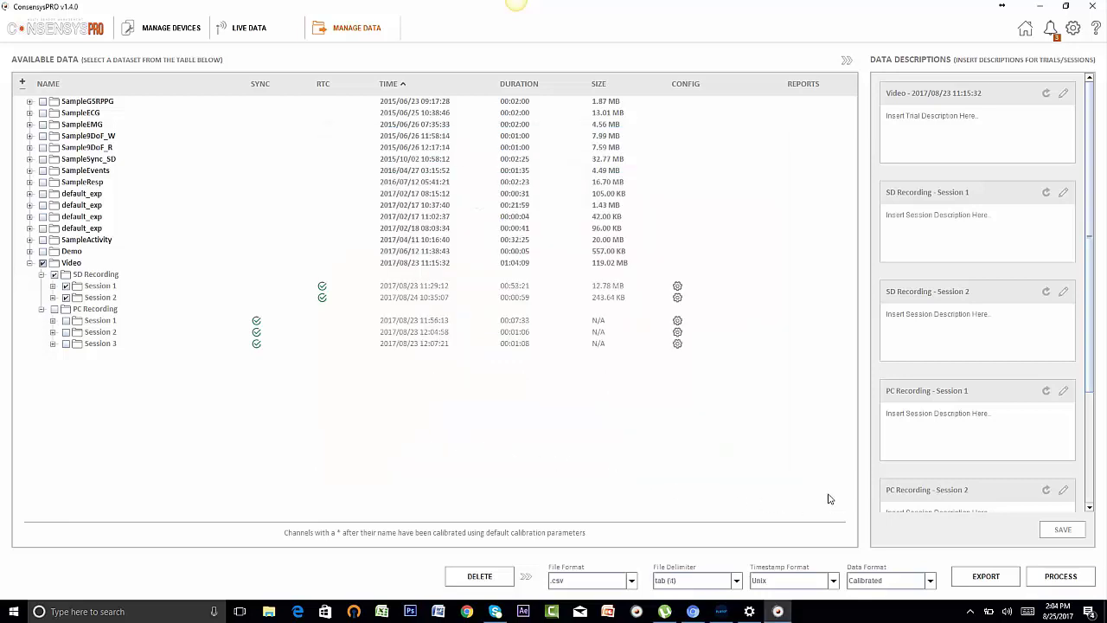
Export the ticked sessions into new Desktop folder 2017-08-23_11.15.32_Video_MultiSession2
left_click(1001, 578)
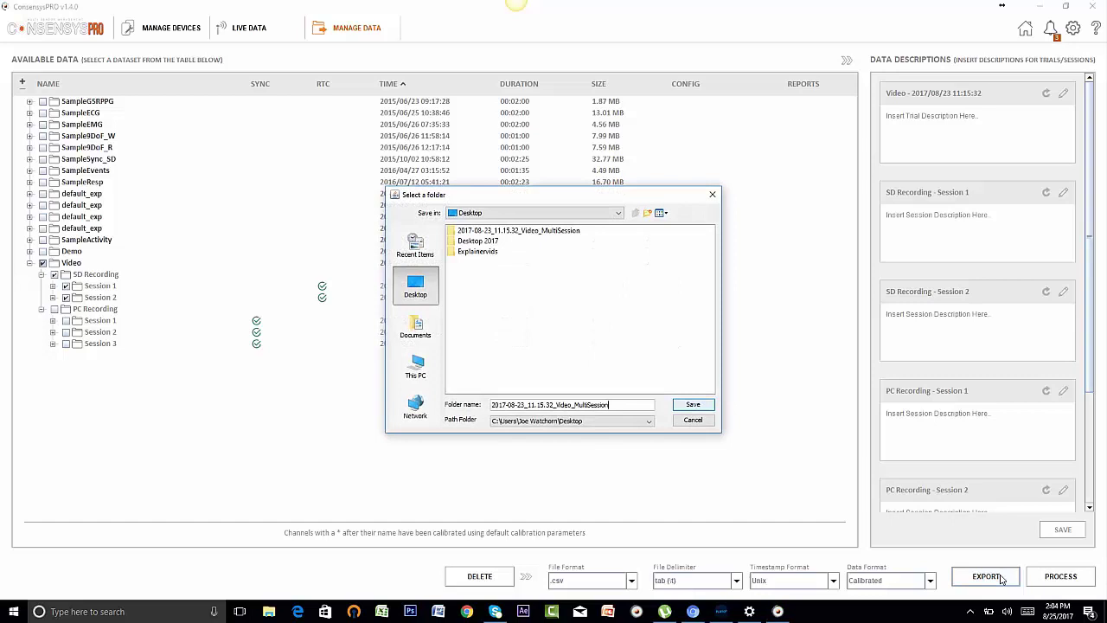
double_click(629, 405)
left_click(629, 405)
left_click(678, 408)
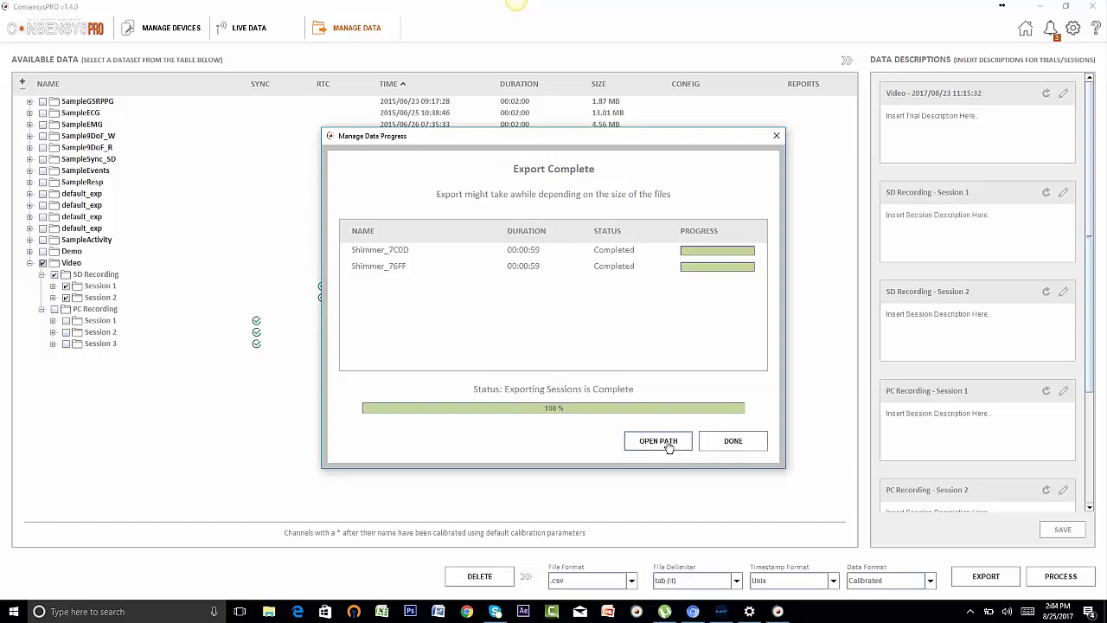
Open the exported 2017-08-23_11.15.32_Video_MultiSession2 folder in File Explorer from Export Complete
left_click(668, 447)
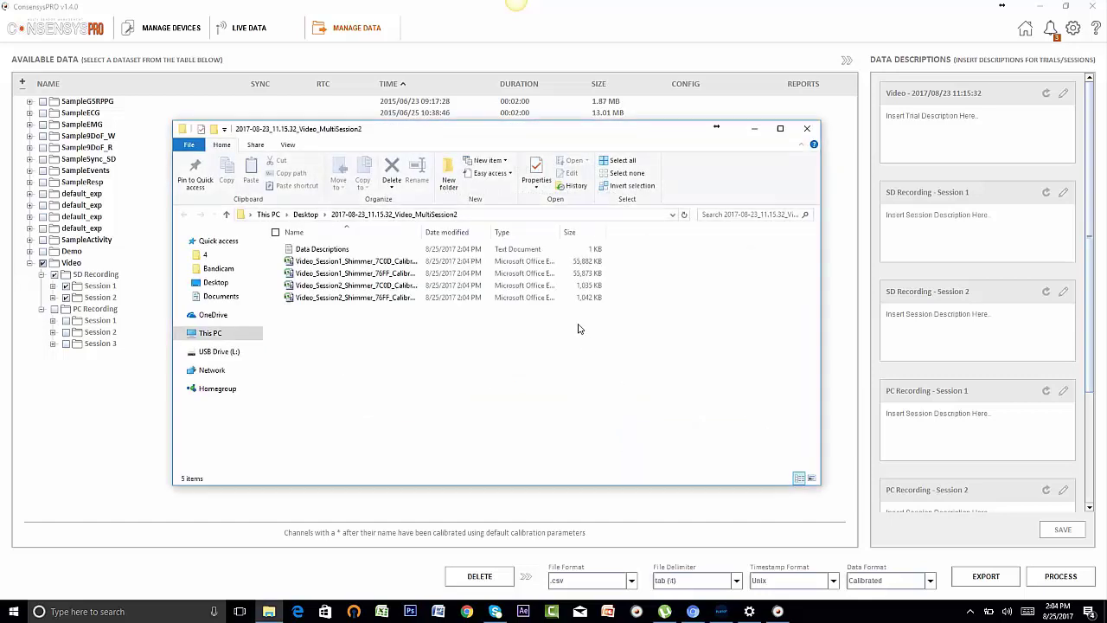